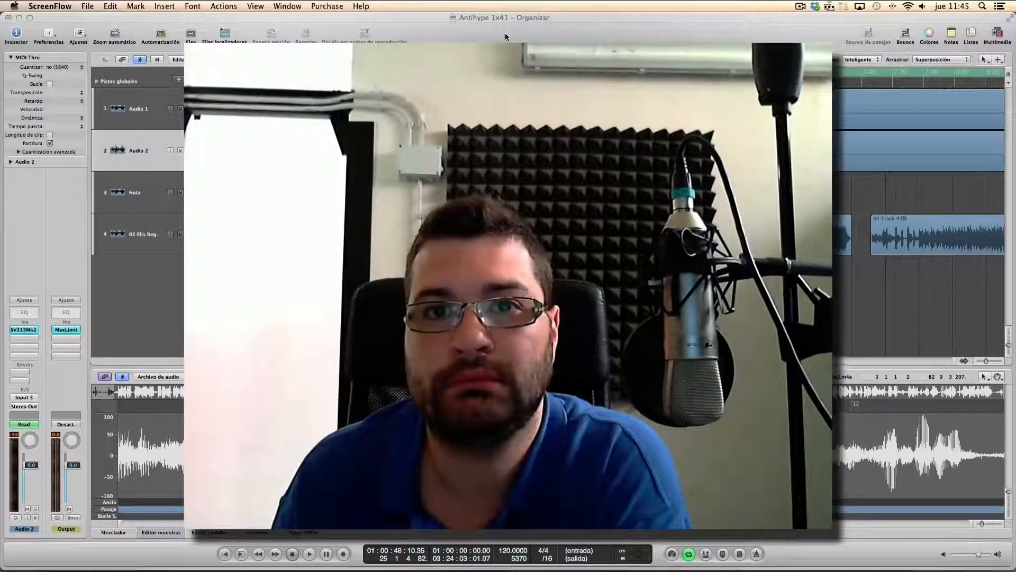
# Choose CAF as the recording file type in the general audio preferences
pyautogui.click(505, 33)
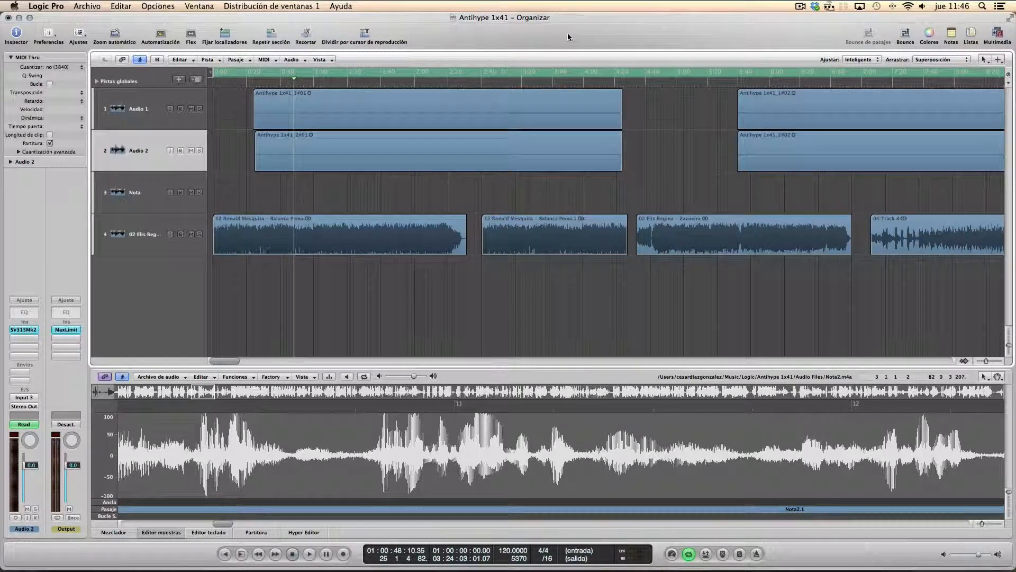
pyautogui.click(55, 7)
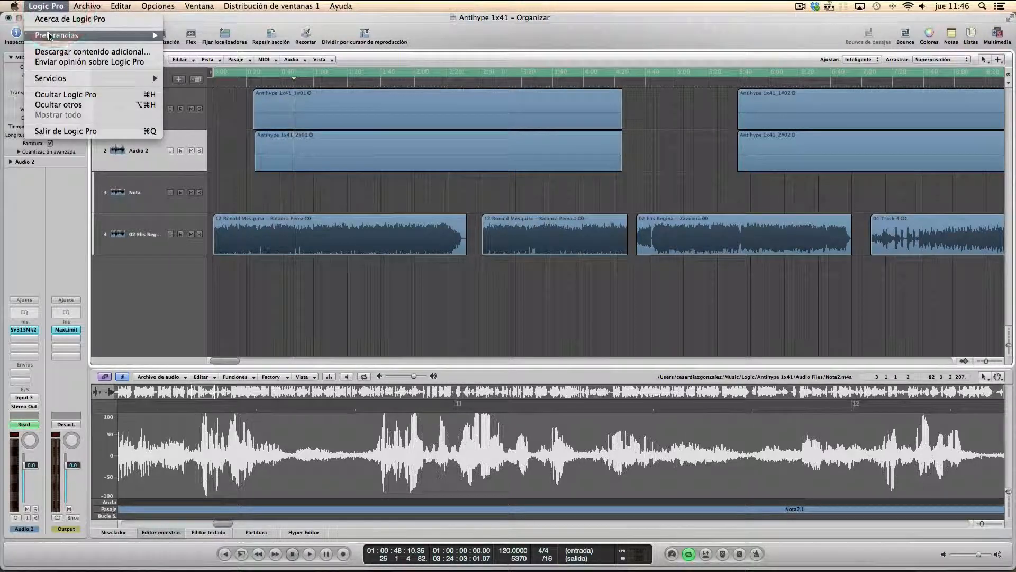
pyautogui.moveTo(95, 35)
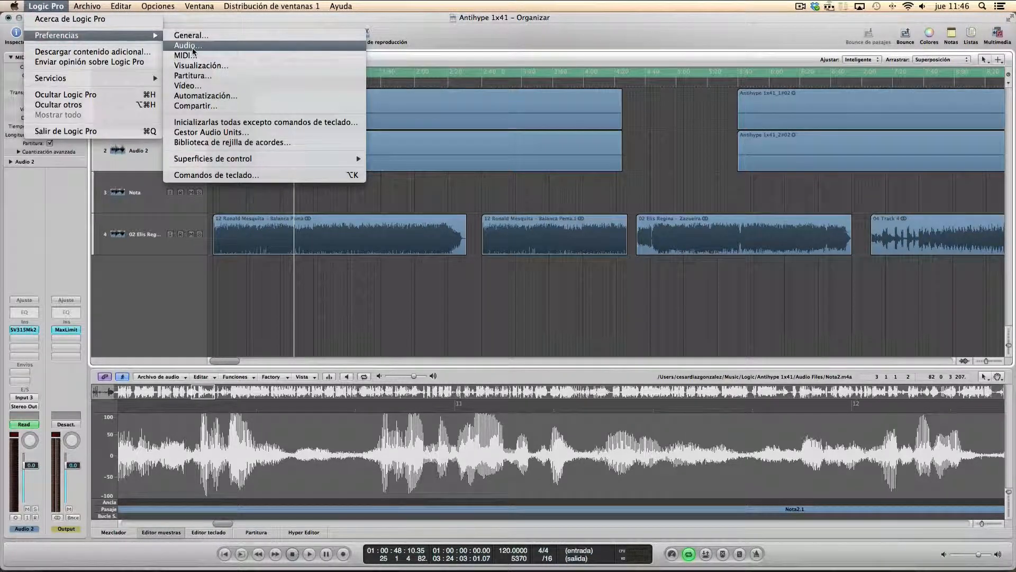
pyautogui.click(193, 47)
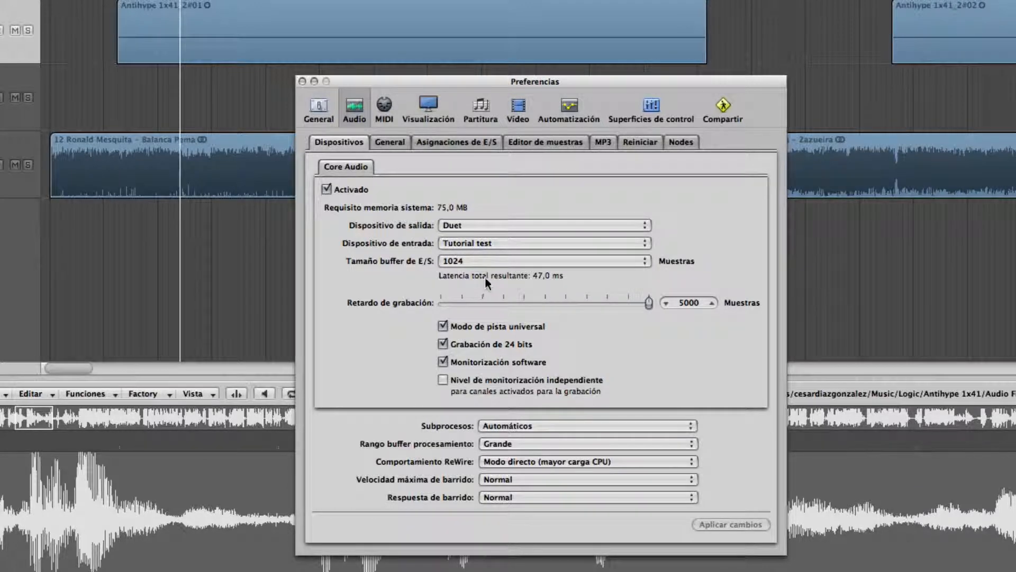
pyautogui.click(394, 143)
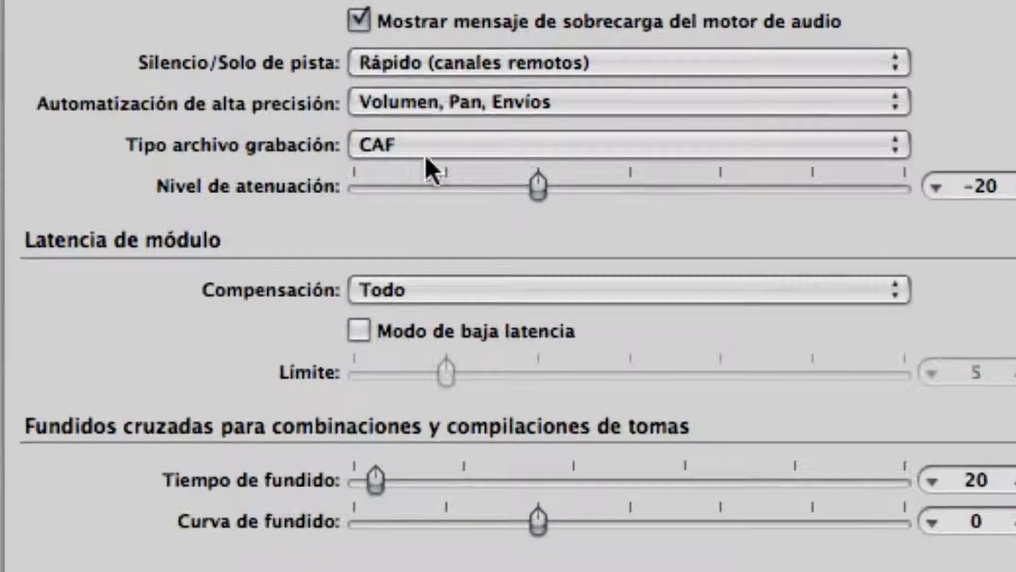
pyautogui.click(509, 142)
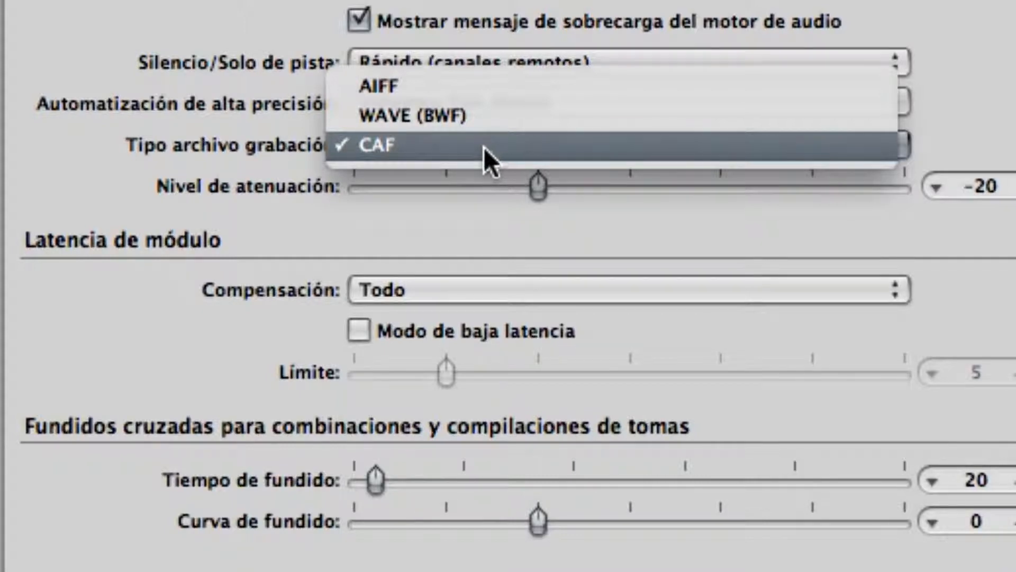
pyautogui.click(454, 155)
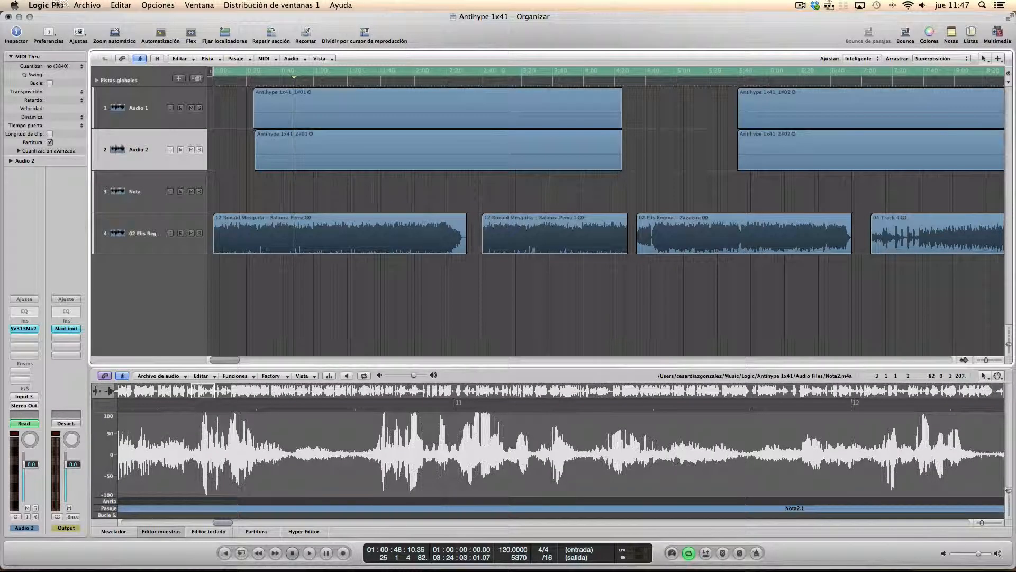
pyautogui.click(46, 6)
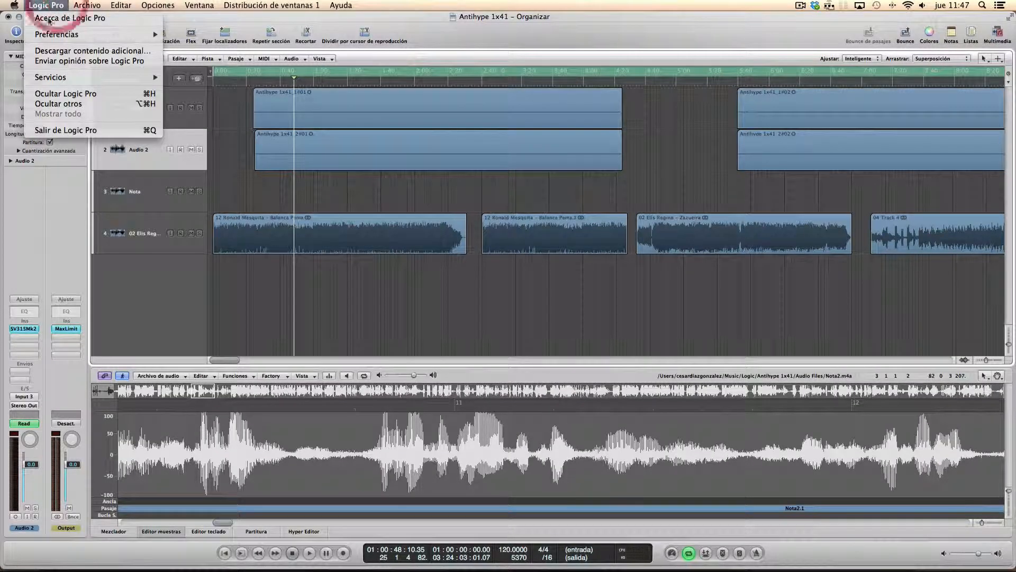
pyautogui.moveTo(122, 34)
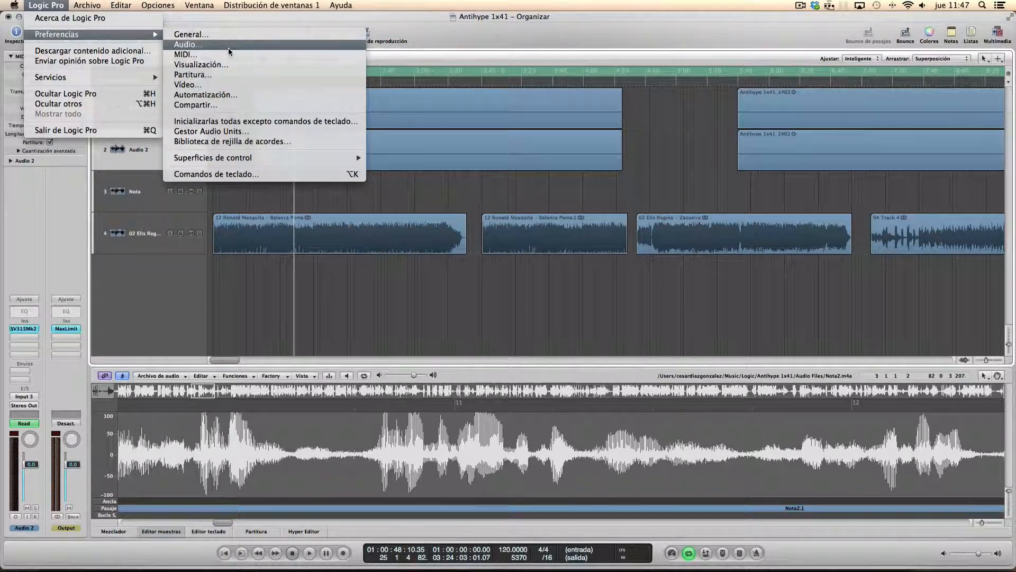
pyautogui.click(168, 341)
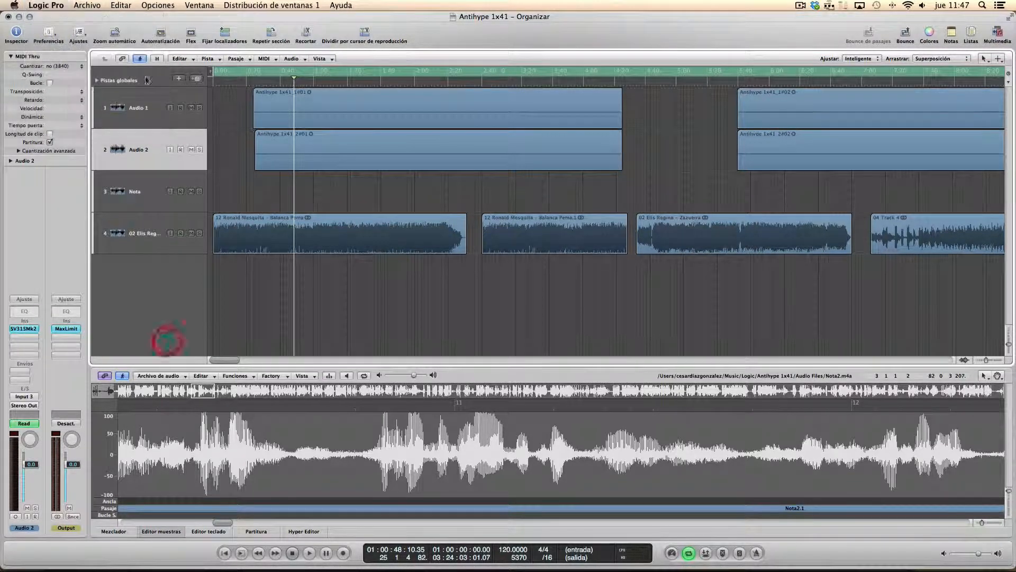
# Review the project's recording settings and its audio settings, including the sample rate, and close the project settings
pyautogui.click(80, 34)
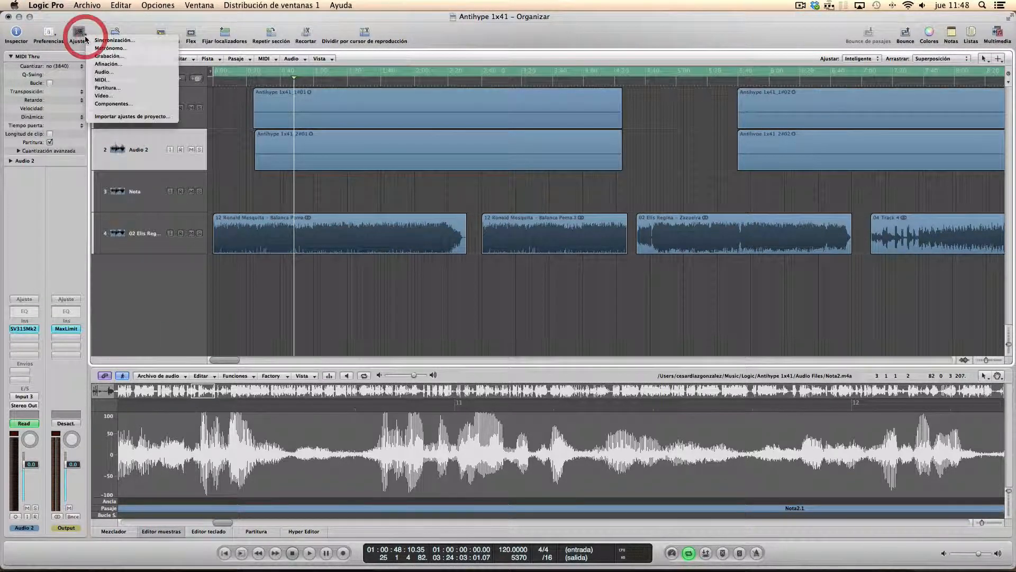
pyautogui.click(106, 56)
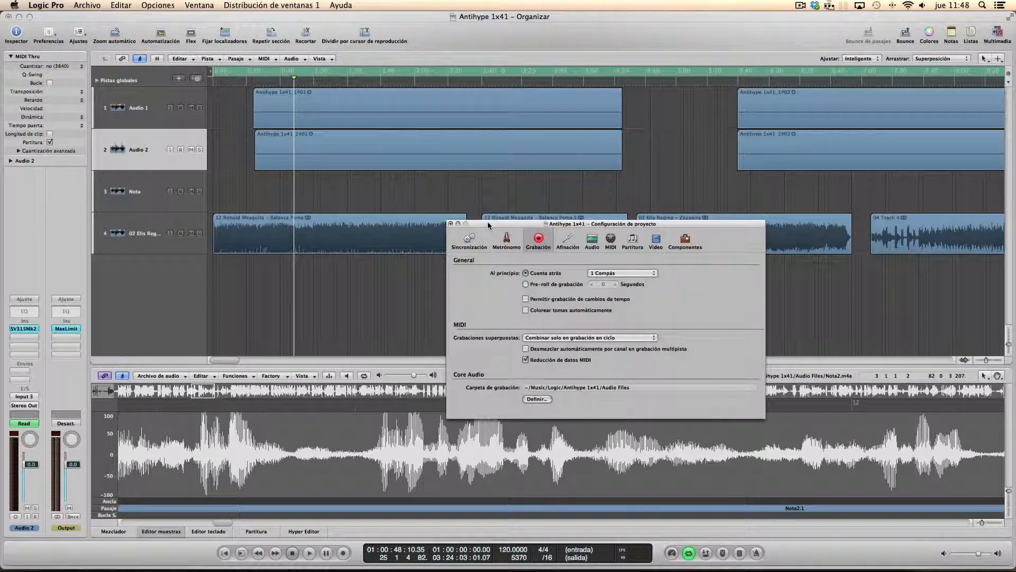
pyautogui.click(592, 242)
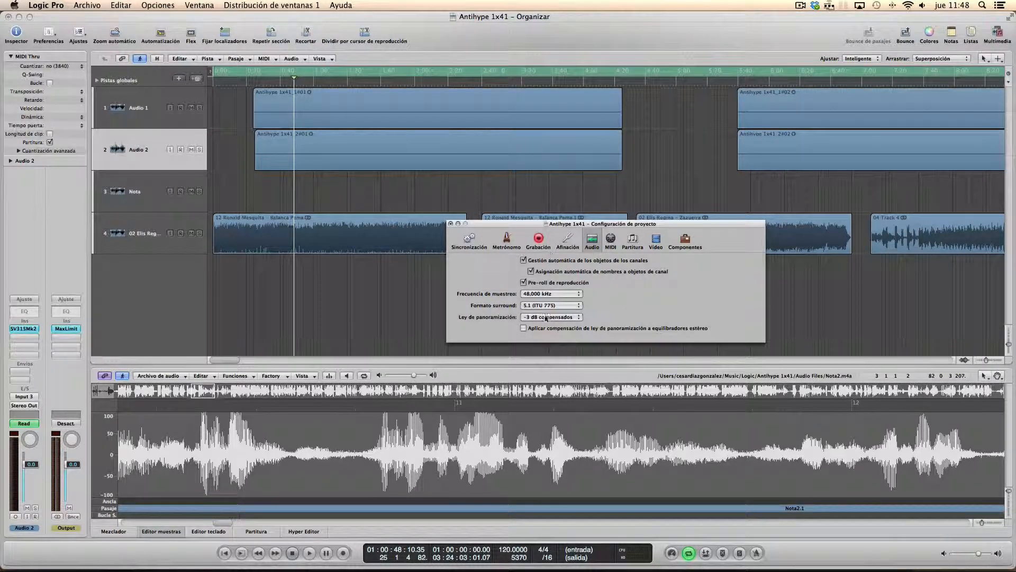
pyautogui.click(450, 224)
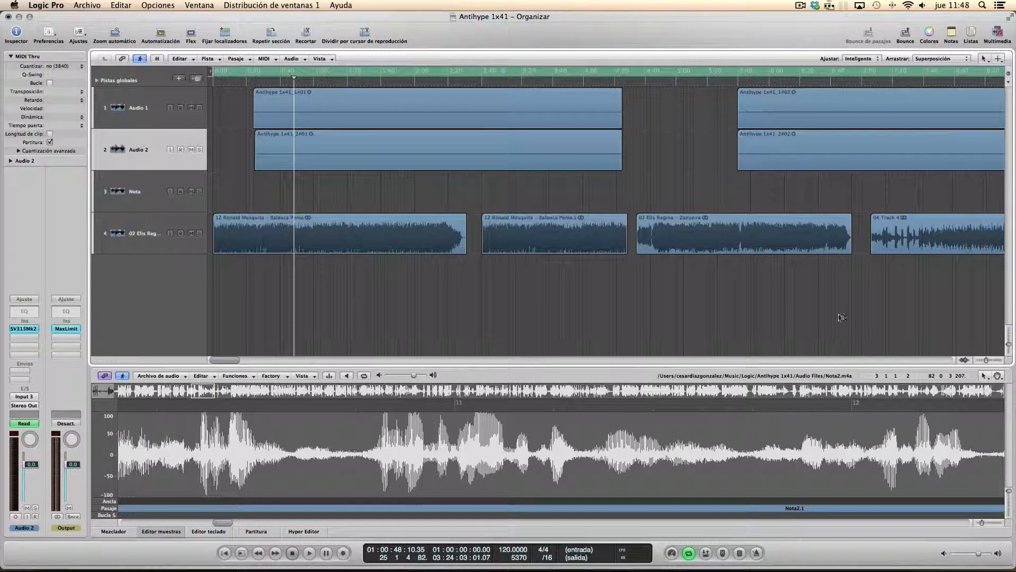
pyautogui.moveTo(987, 360)
pyautogui.mouseDown()
pyautogui.moveTo(959, 362)
pyautogui.moveTo(969, 361)
pyautogui.mouseUp()
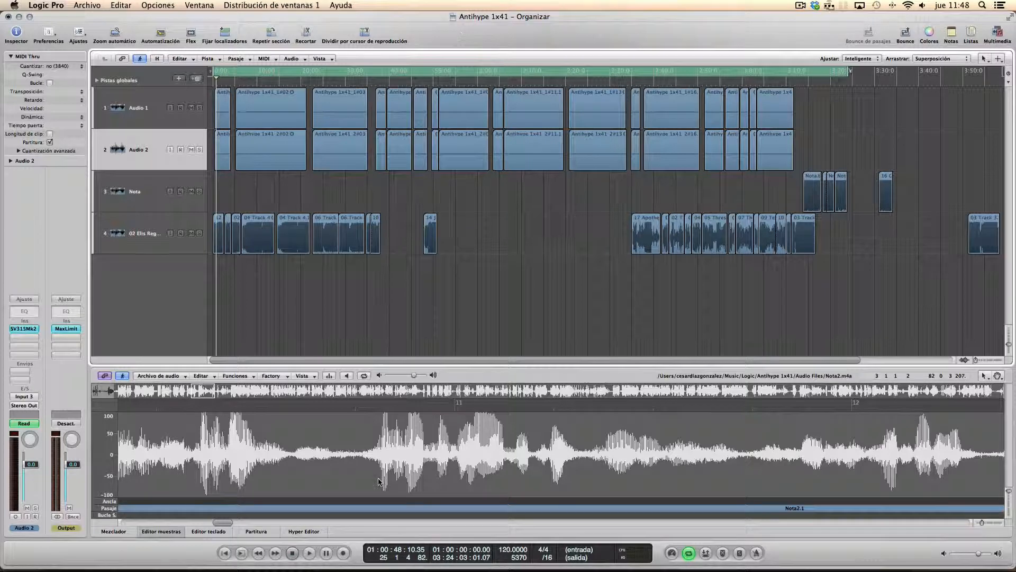
pyautogui.hscroll(-1, 418, 497)
# Switch to Logic Pro X, set the audio input device to Tutorial test and apply the change
pyautogui.moveTo(551, 569)
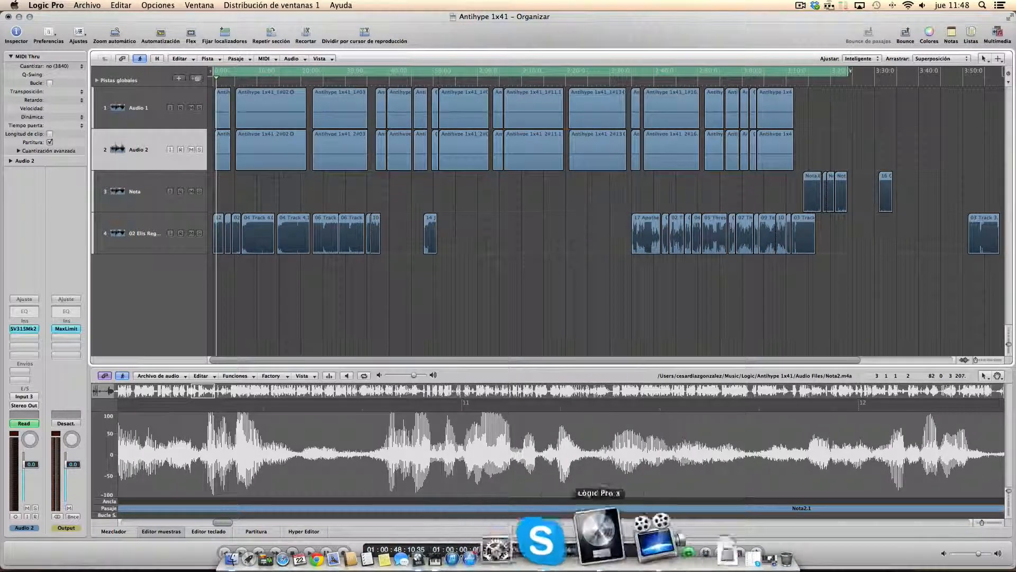
pyautogui.click(607, 569)
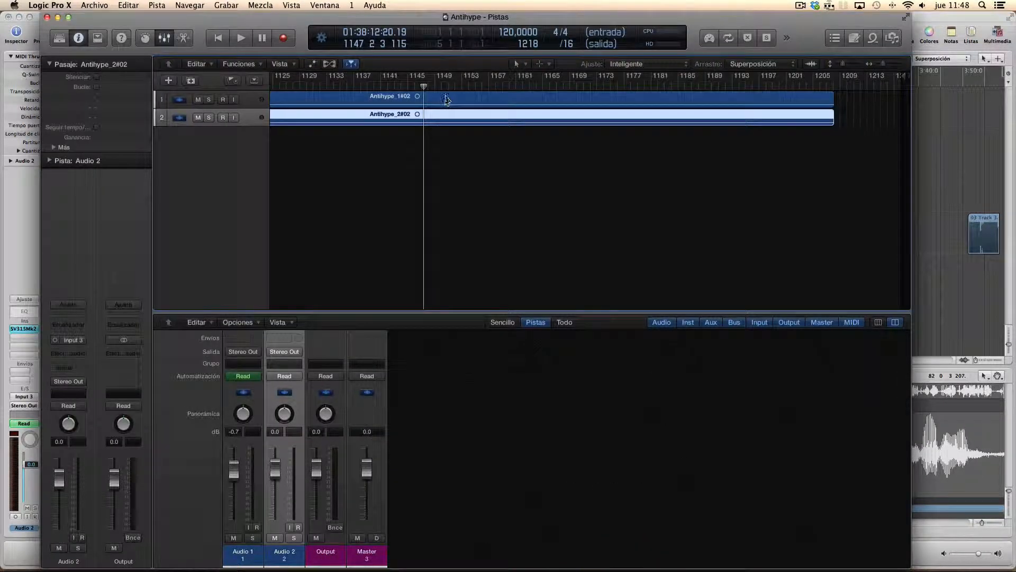
pyautogui.click(53, 6)
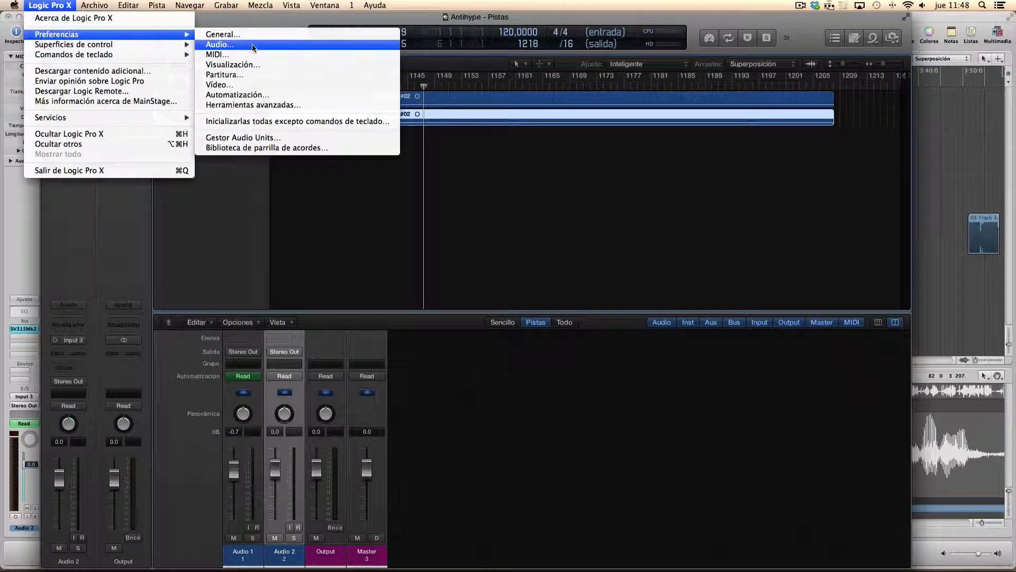
pyautogui.click(253, 47)
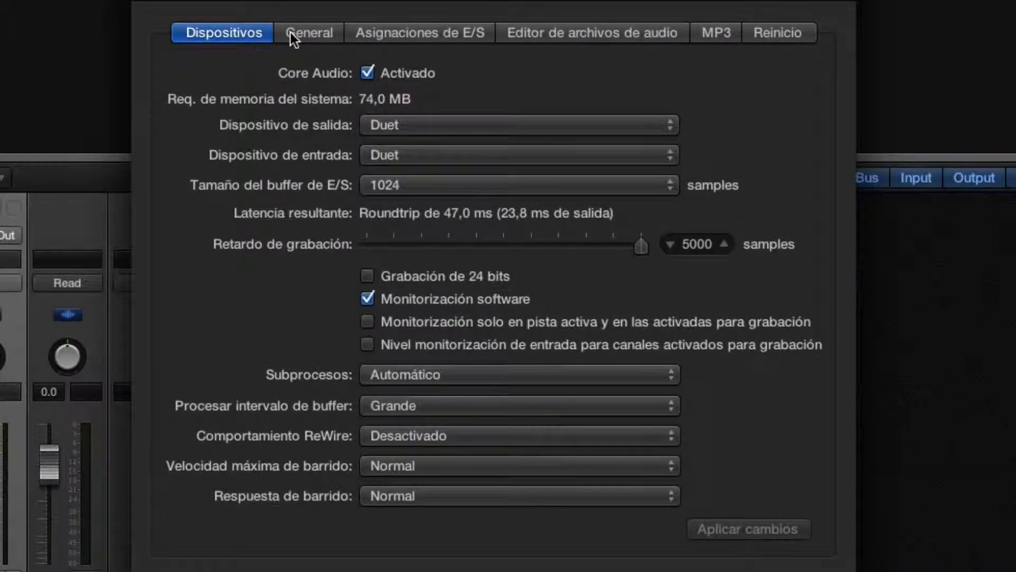
pyautogui.click(290, 32)
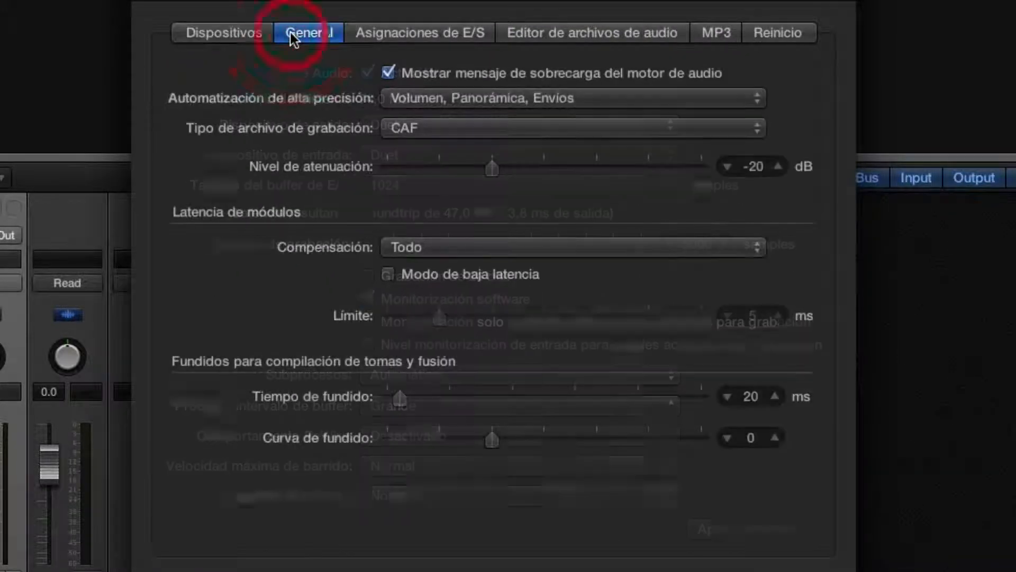
pyautogui.click(234, 37)
pyautogui.click(414, 154)
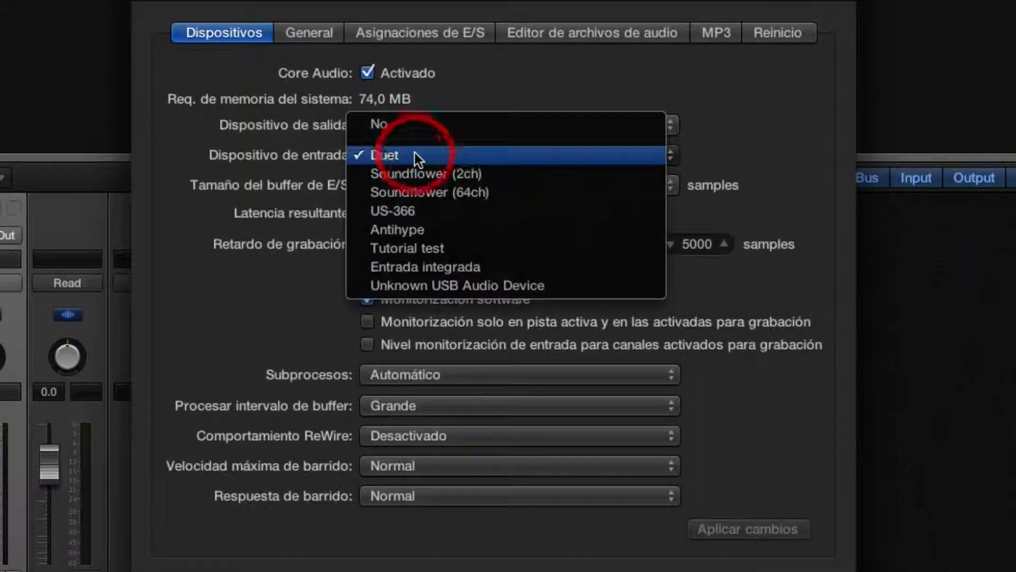
pyautogui.click(405, 252)
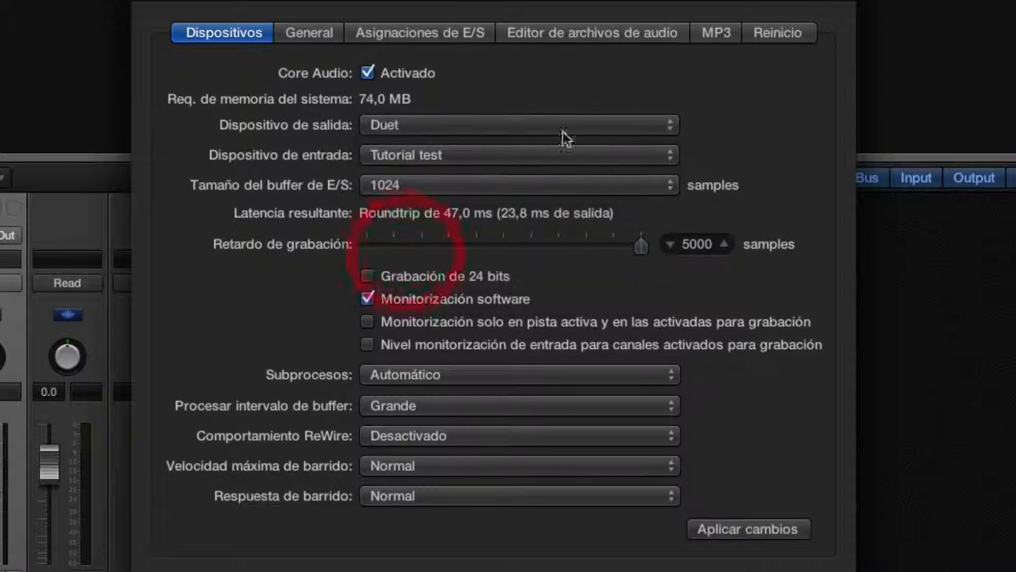
pyautogui.click(737, 531)
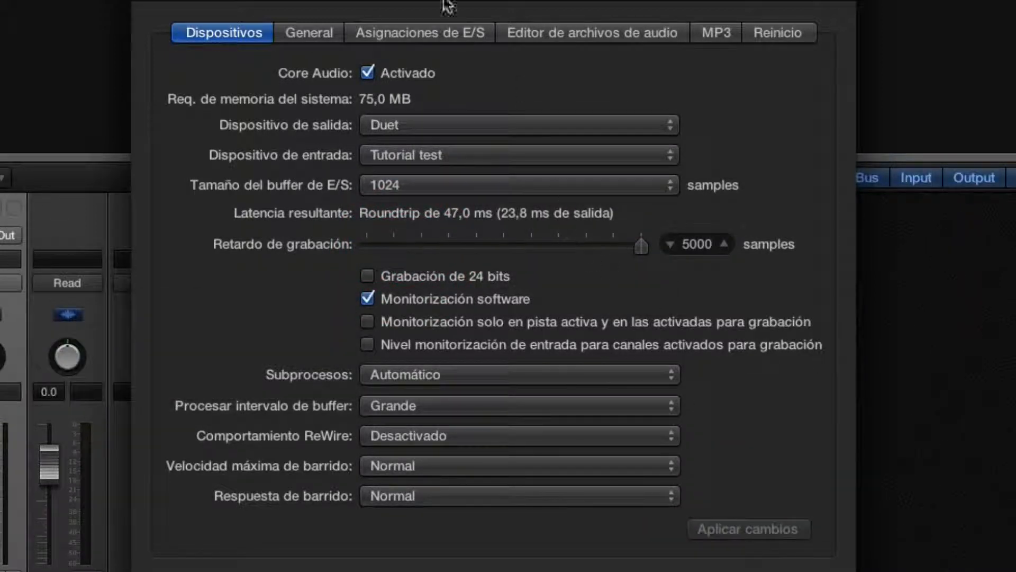
# Choose CAF as the recording file type in the general audio preferences and close the preferences
pyautogui.click(301, 33)
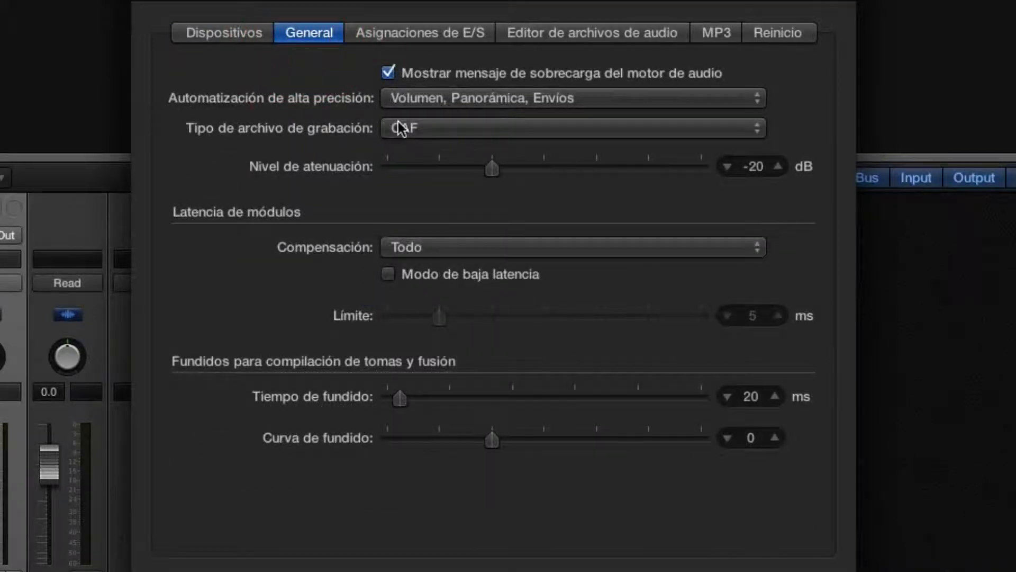
pyautogui.click(401, 128)
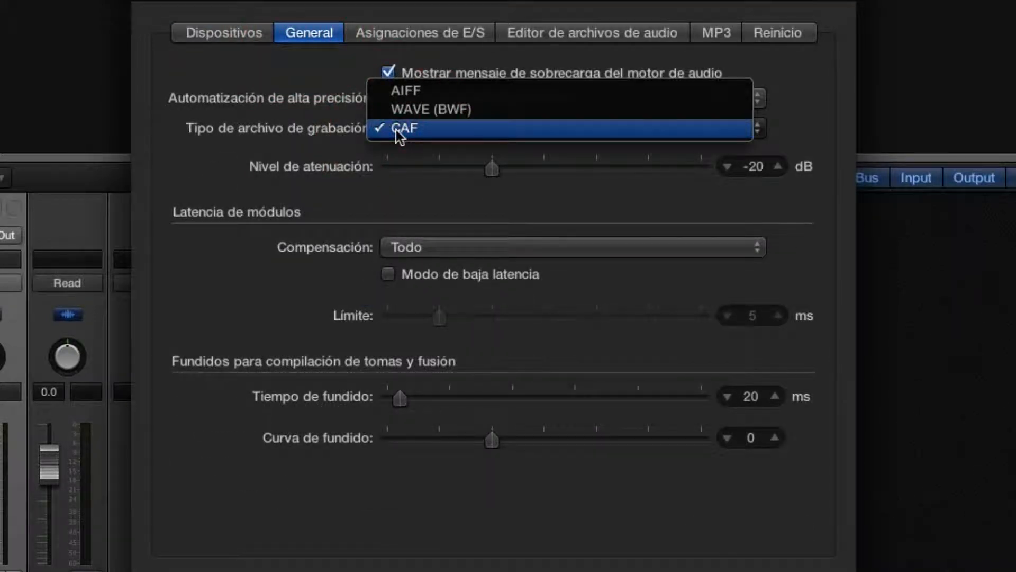
pyautogui.click(396, 132)
pyautogui.click(316, 140)
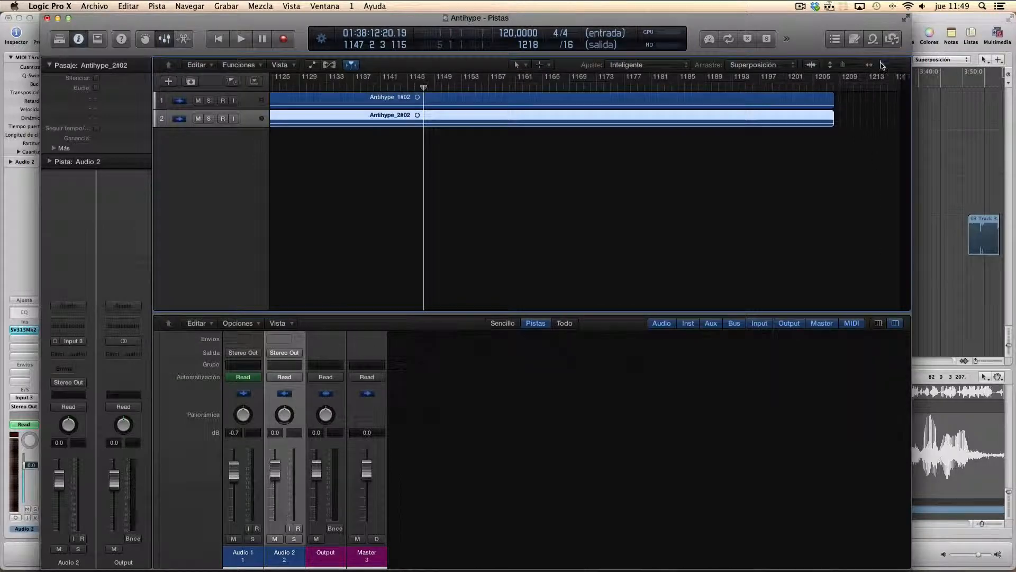
# Play the two-track recording from bar 84, jump through several points up to bar 434 and stop playback
pyautogui.moveTo(883, 64); pyautogui.dragTo(856, 64)
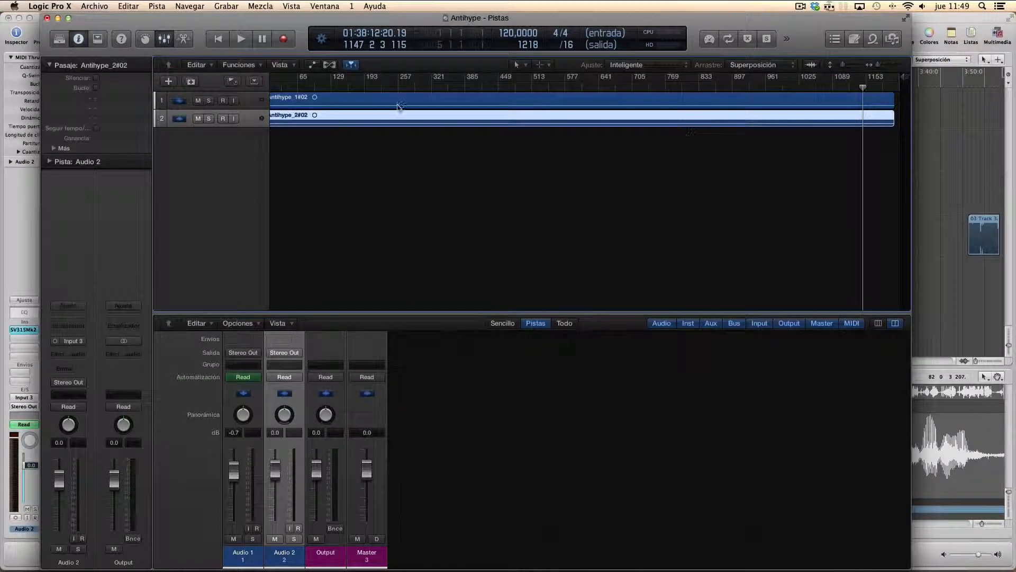
pyautogui.moveTo(337, 89); pyautogui.dragTo(308, 88)
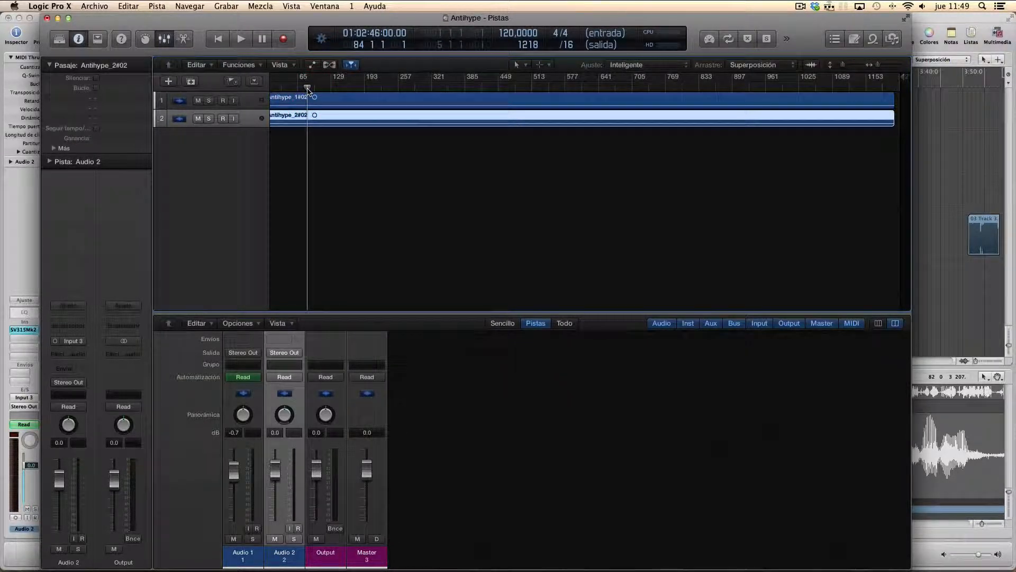
pyautogui.press('space')
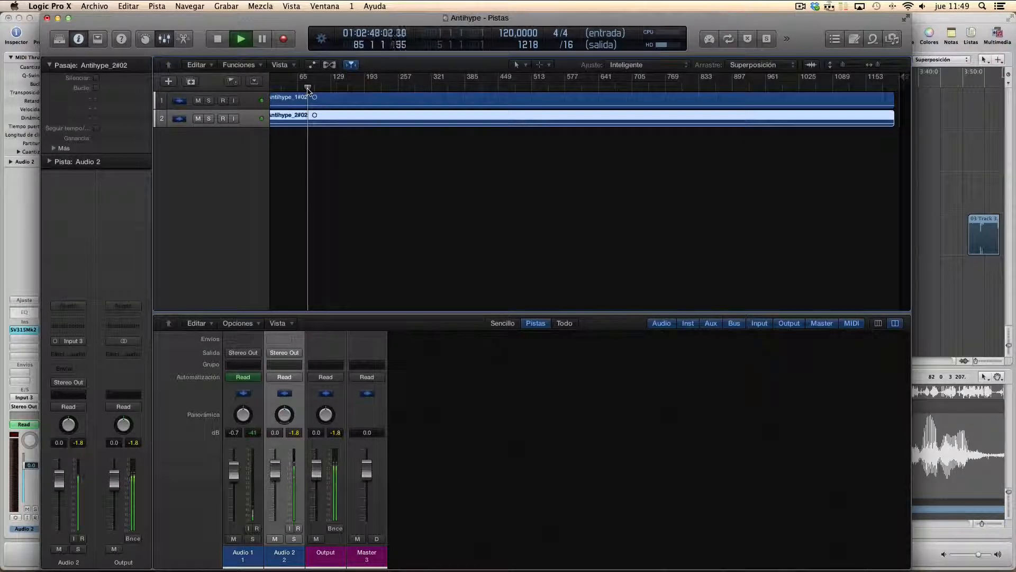
pyautogui.click(335, 89)
pyautogui.click(406, 89)
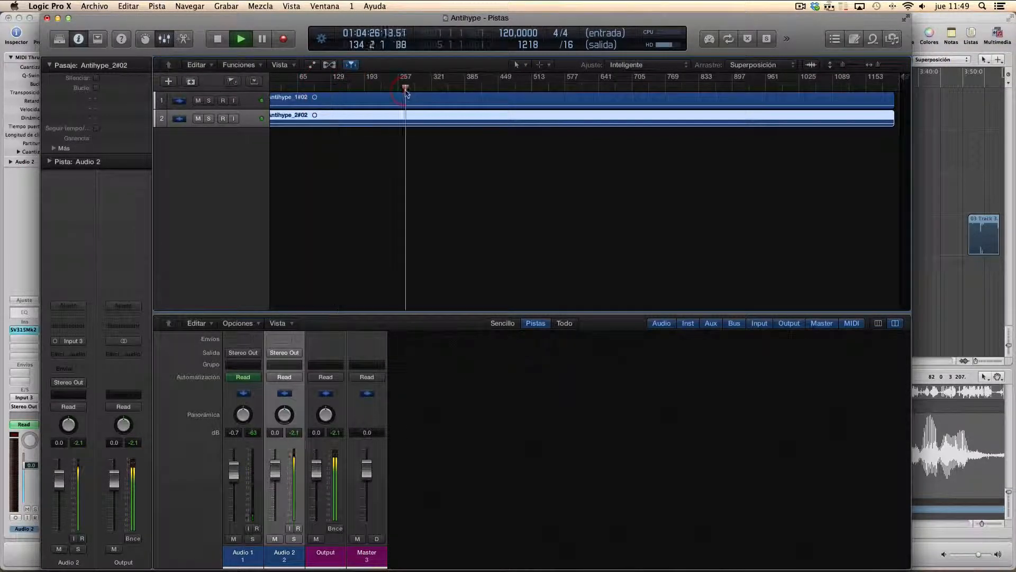
pyautogui.click(491, 89)
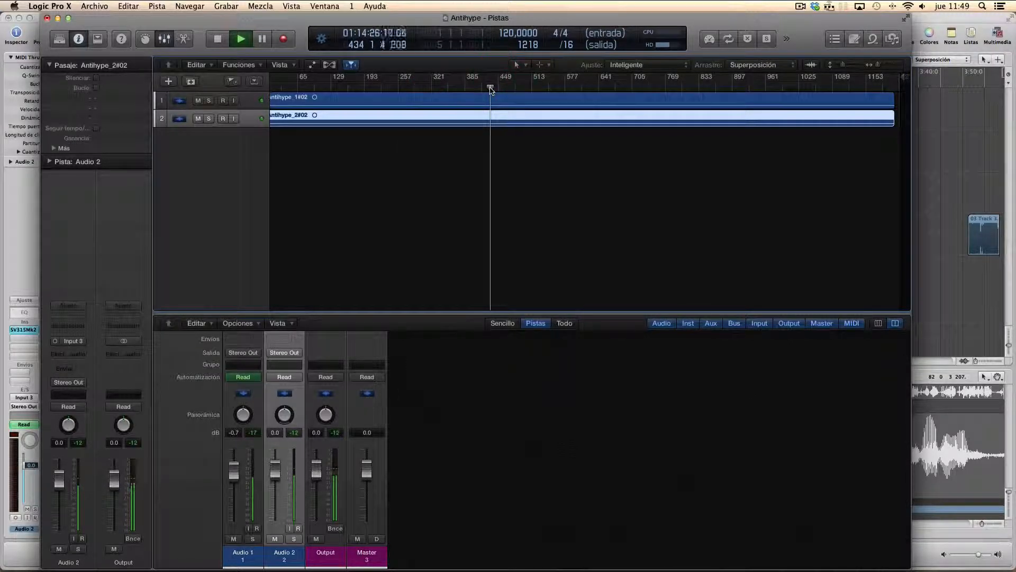
pyautogui.press('space')
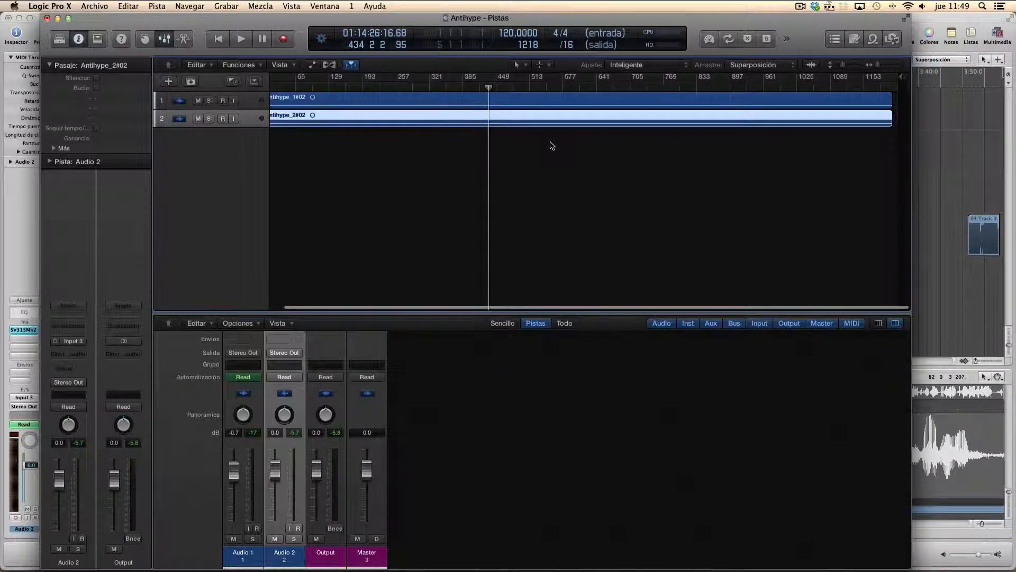
pyautogui.hscroll(-2, 548, 148)
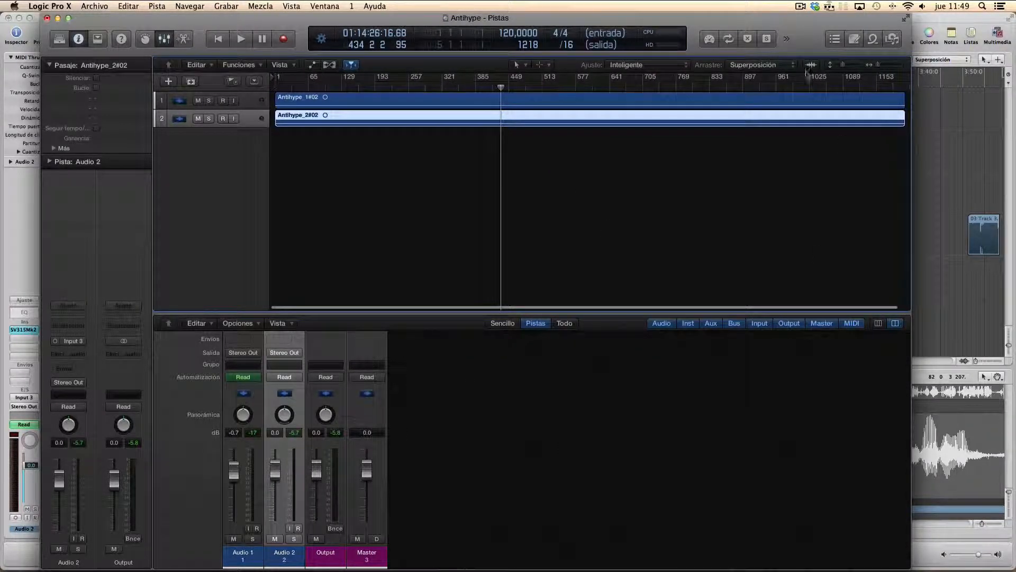
pyautogui.hscroll(2, 853, 95)
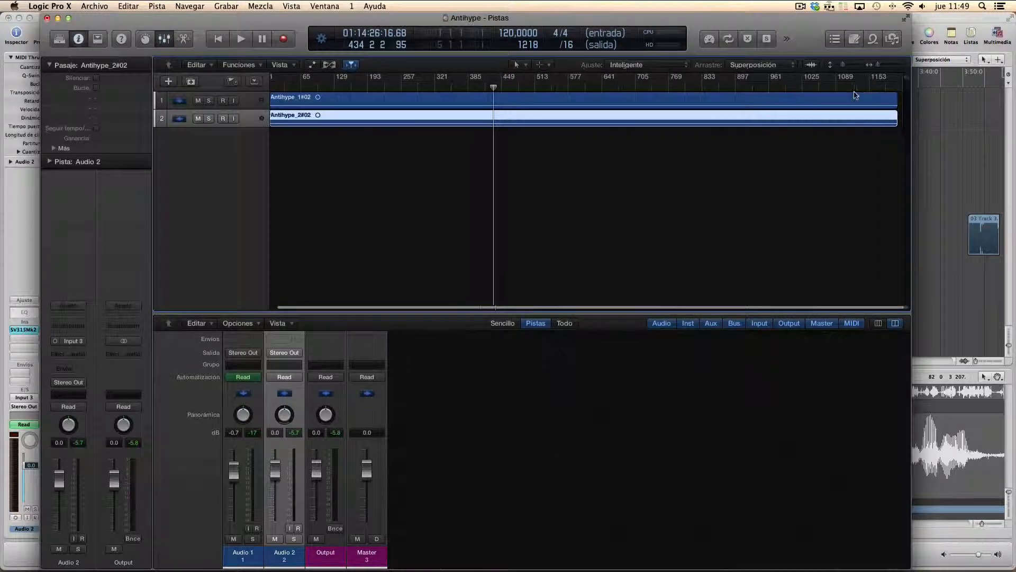
pyautogui.hscroll(-1, 851, 103)
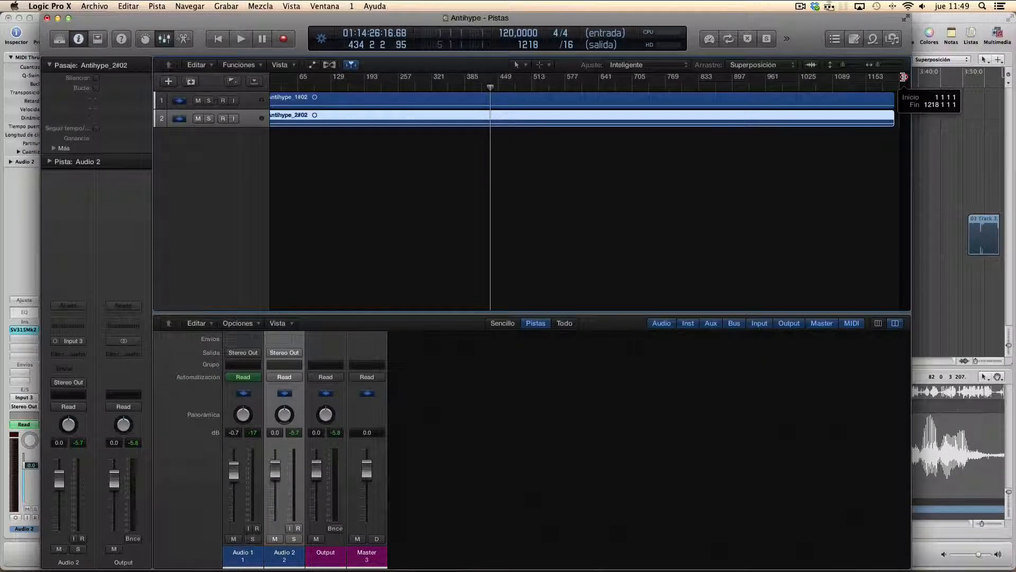
# Move the project end marker to bar 1209, pull it in to bar 470 and extend it to bar 2113
pyautogui.moveTo(904, 76)
pyautogui.mouseDown()
pyautogui.moveTo(919, 80)
pyautogui.moveTo(315, 82)
pyautogui.moveTo(553, 99)
pyautogui.moveTo(360, 101)
pyautogui.moveTo(522, 117)
pyautogui.moveTo(255, 117)
pyautogui.moveTo(910, 153)
pyautogui.moveTo(649, 150)
pyautogui.moveTo(822, 152)
pyautogui.moveTo(810, 150)
pyautogui.mouseUp()
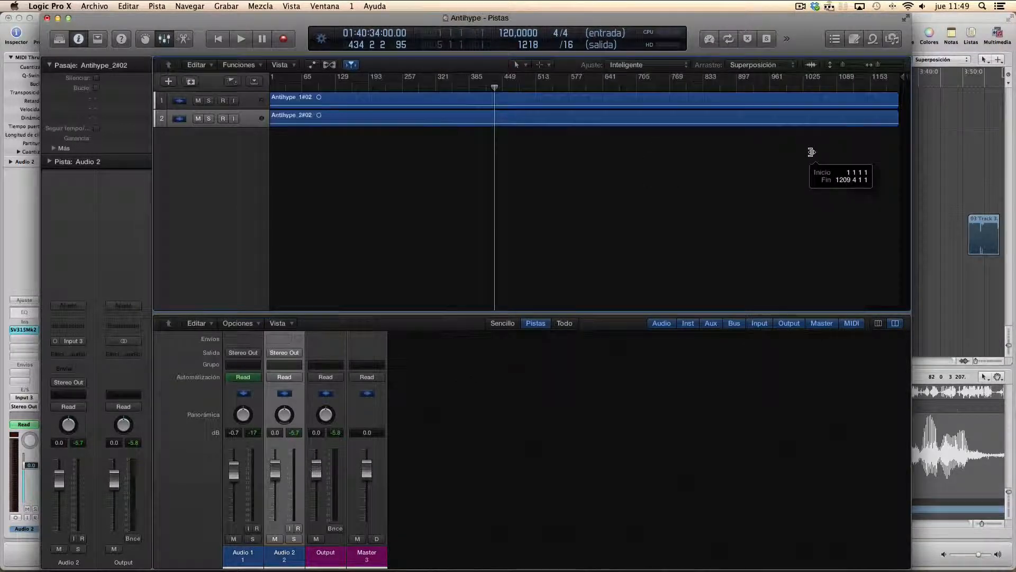
pyautogui.click(728, 40)
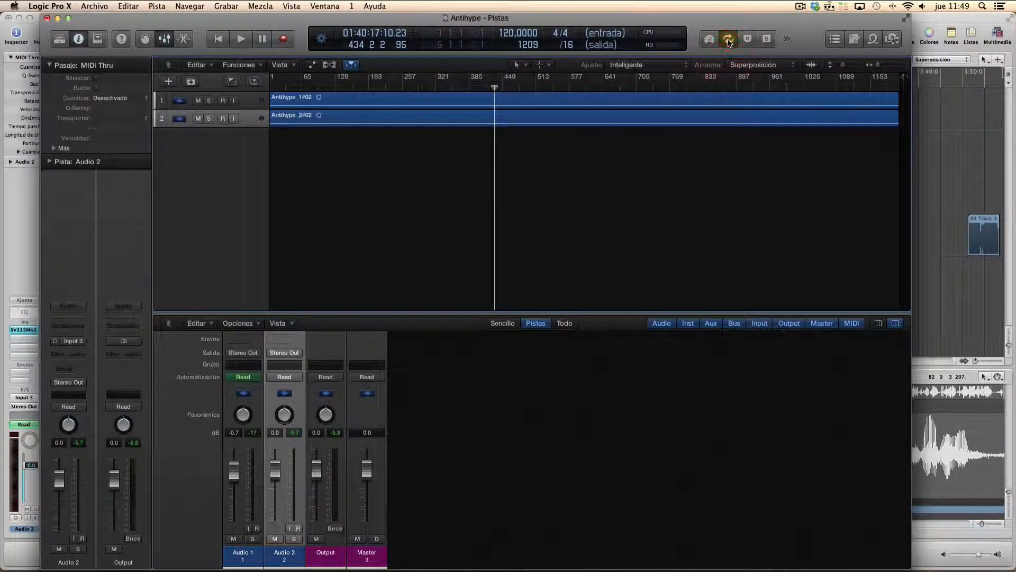
pyautogui.click(728, 40)
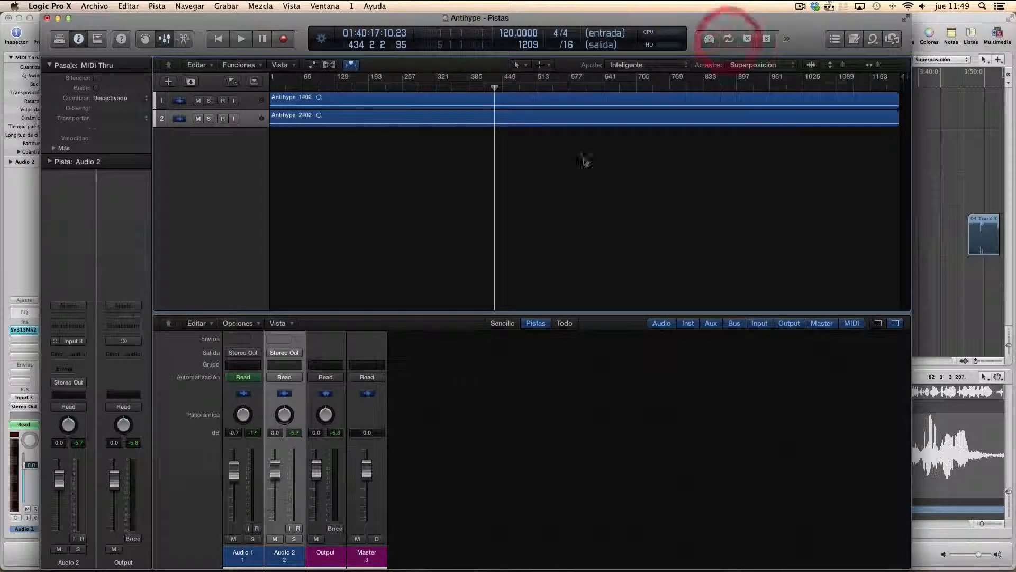
pyautogui.moveTo(410, 313); pyautogui.dragTo(482, 318)
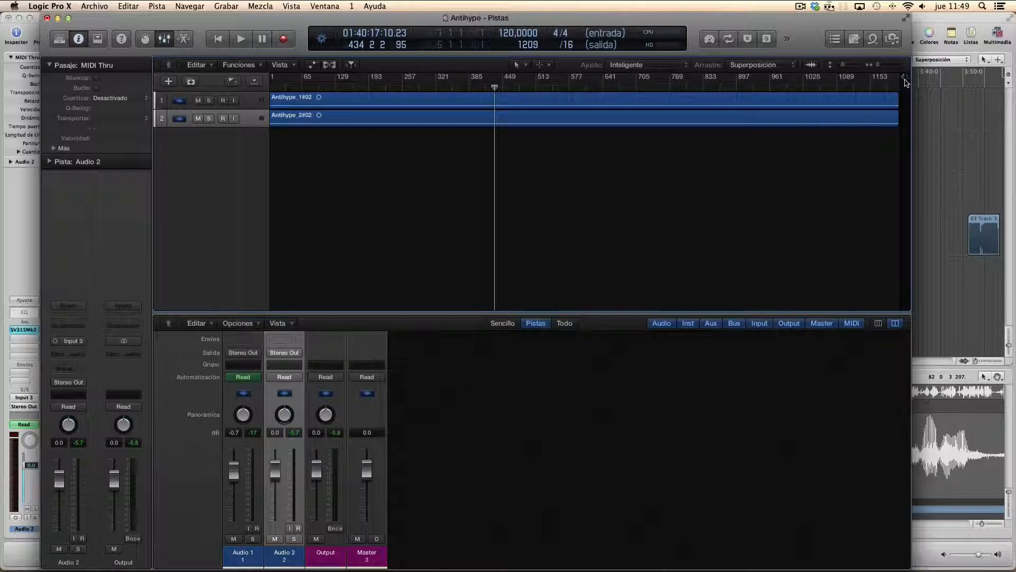
pyautogui.moveTo(896, 79); pyautogui.dragTo(515, 79)
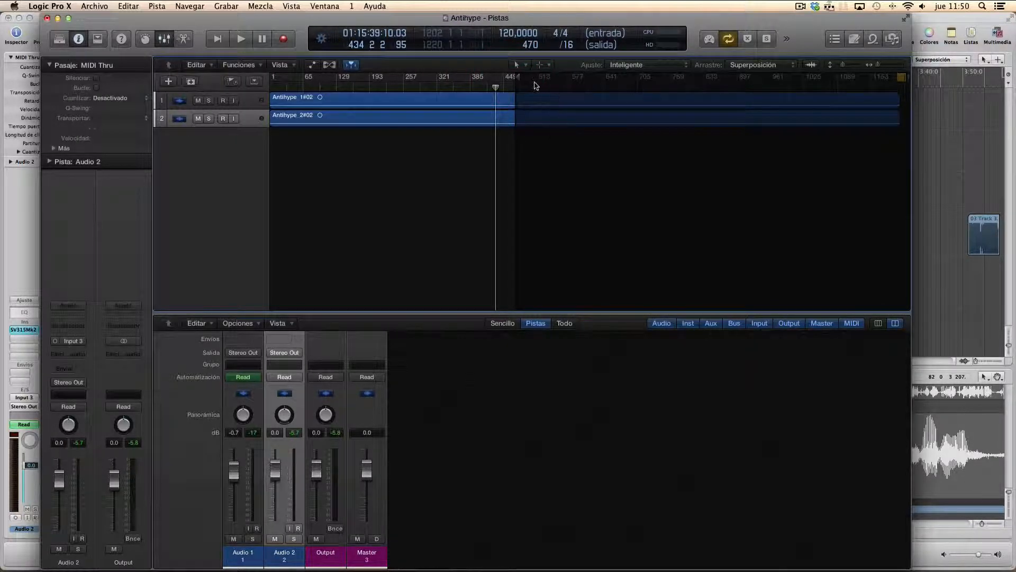
pyautogui.moveTo(516, 97); pyautogui.dragTo(835, 97)
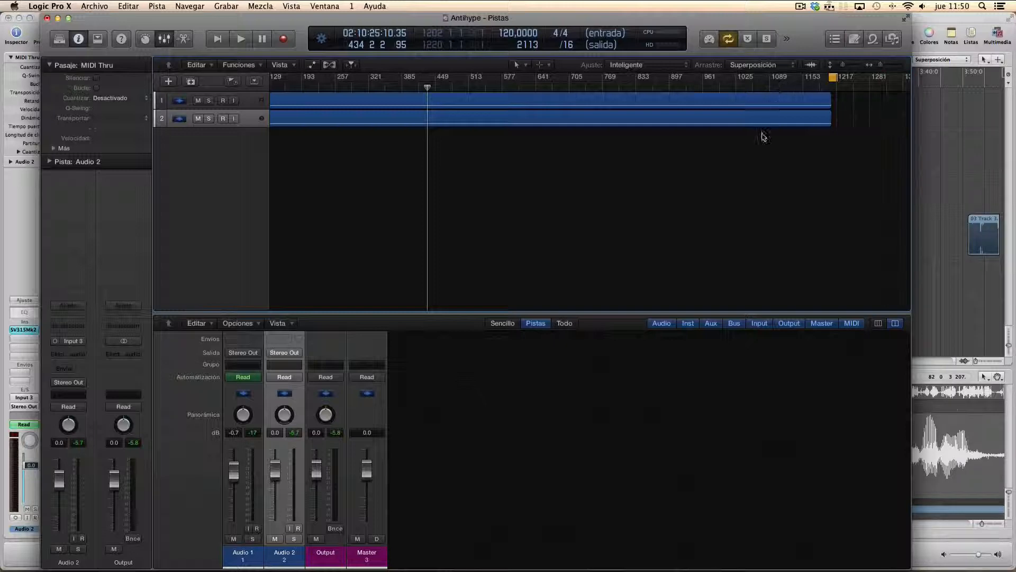
# Try to move the project start marker in the ruler at the beginning of the two regions
pyautogui.hscroll(-5, 619, 262)
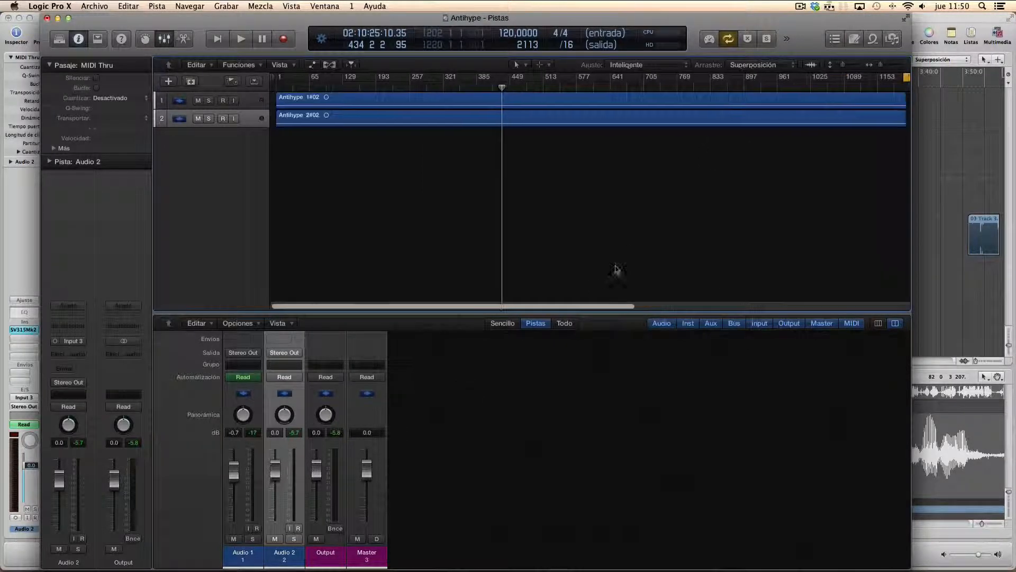
pyautogui.hscroll(6, 615, 269)
pyautogui.hscroll(-4, 615, 269)
pyautogui.hscroll(-2, 273, 114)
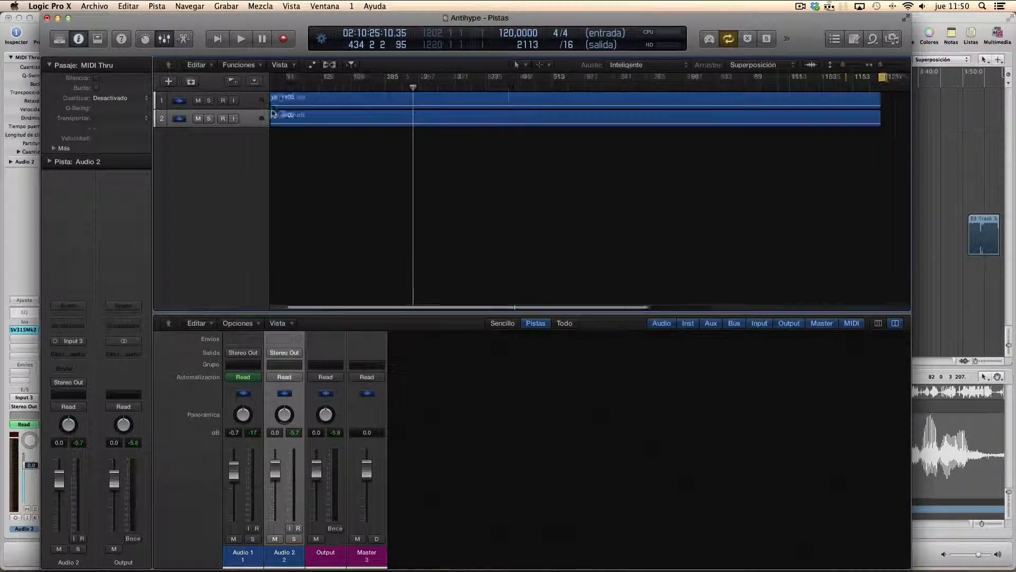
pyautogui.hscroll(-2, 273, 114)
pyautogui.moveTo(272, 78); pyautogui.dragTo(305, 82)
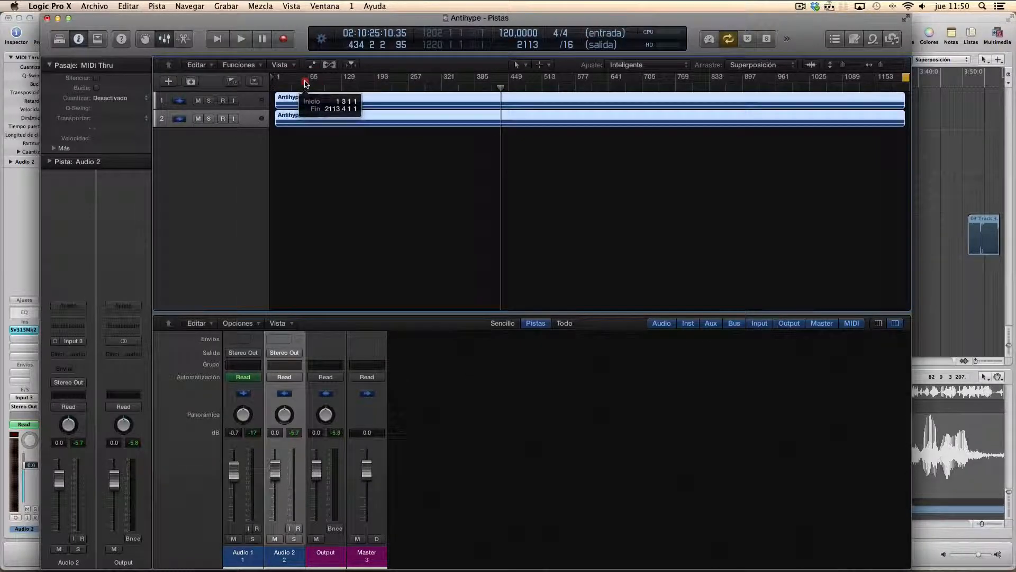
pyautogui.hscroll(-2, 305, 84)
pyautogui.click(308, 82)
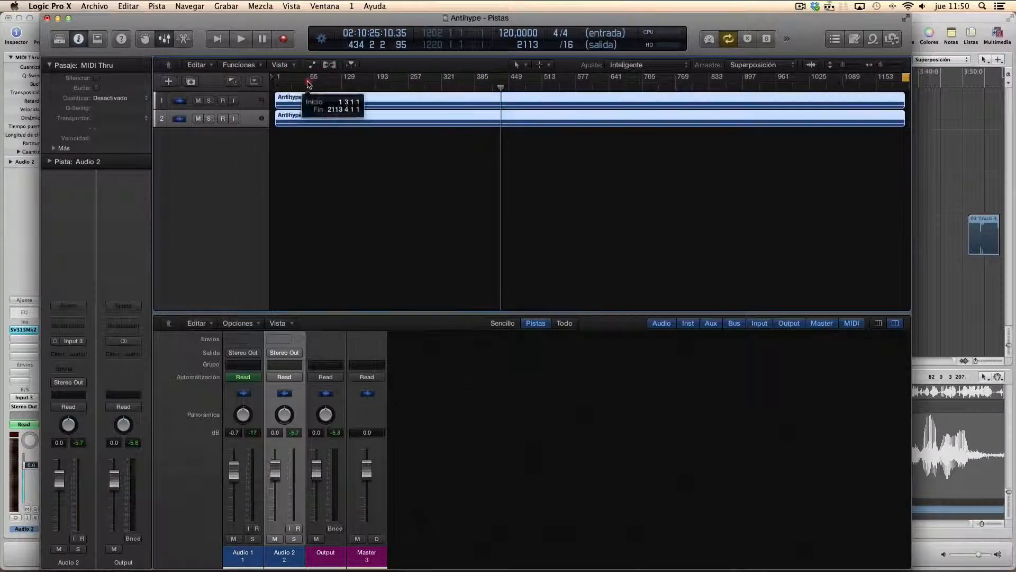
pyautogui.click(308, 83)
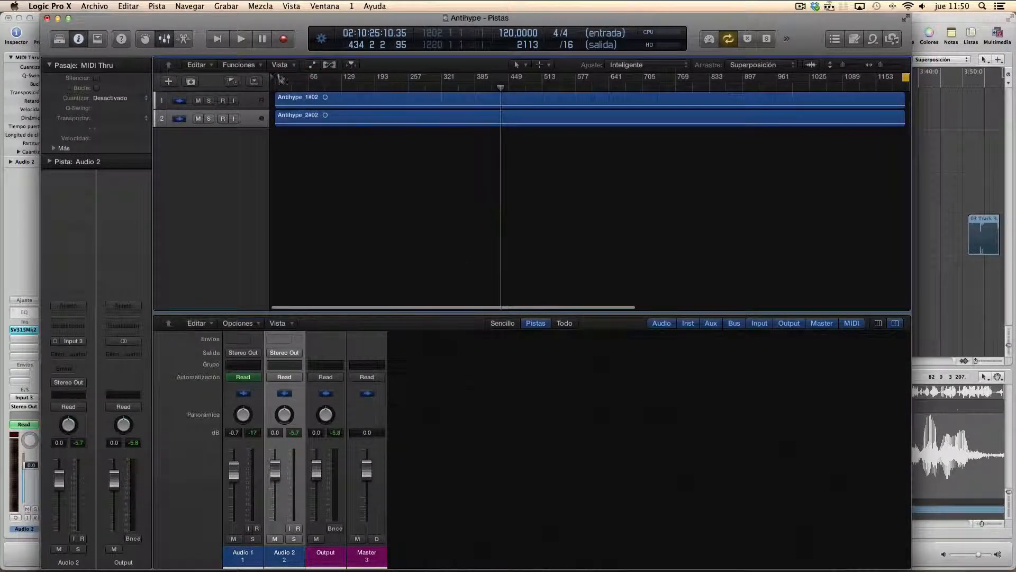
pyautogui.moveTo(281, 80); pyautogui.dragTo(306, 81)
# Set the cycle range over the whole recording, from bar 2 to bar 1217, and briefly play it from the start
pyautogui.hscroll(5, 703, 186)
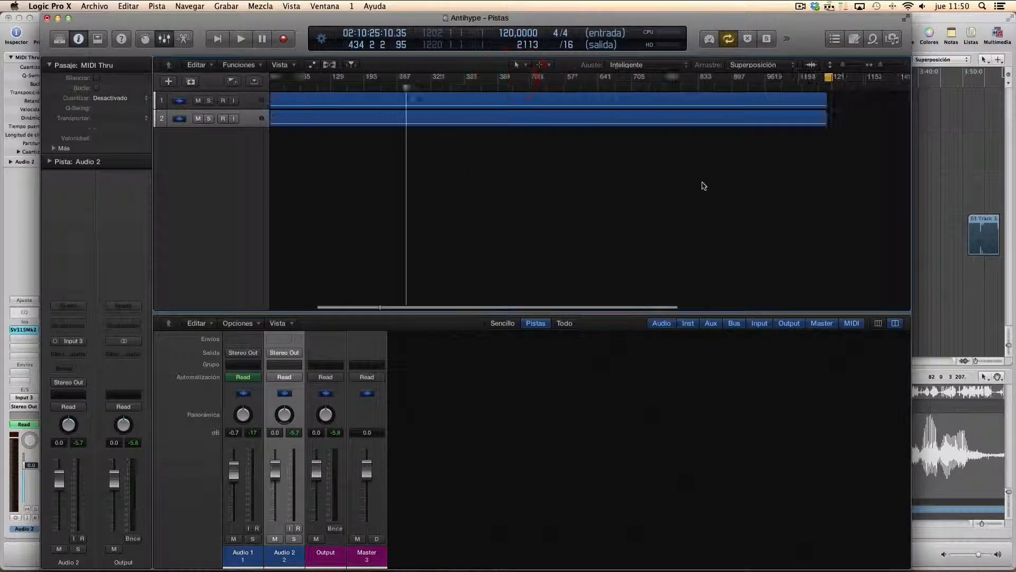
pyautogui.click(728, 45)
pyautogui.moveTo(766, 82); pyautogui.dragTo(275, 129)
pyautogui.hscroll(5, 562, 186)
pyautogui.press('space')
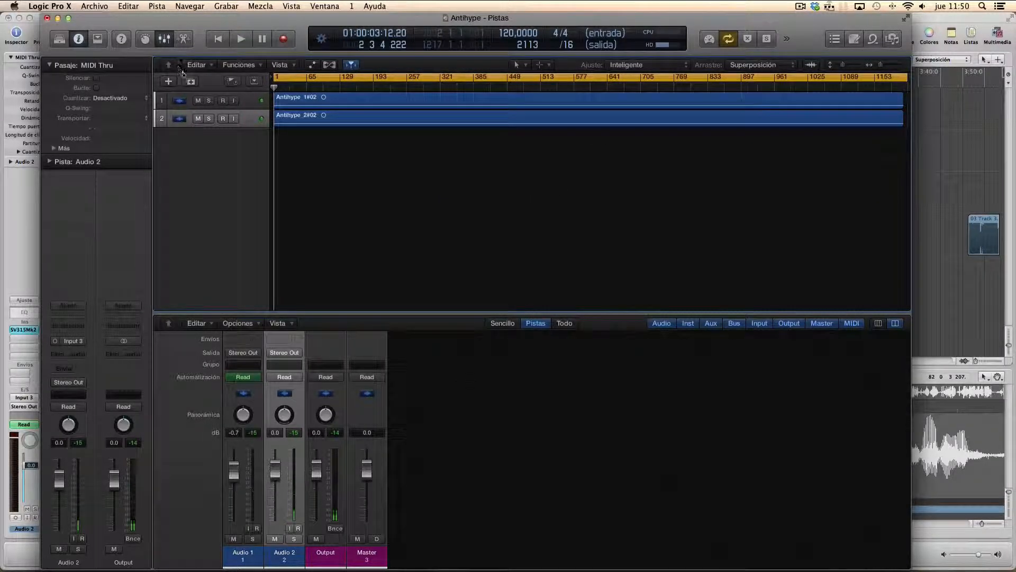
pyautogui.click(436, 185)
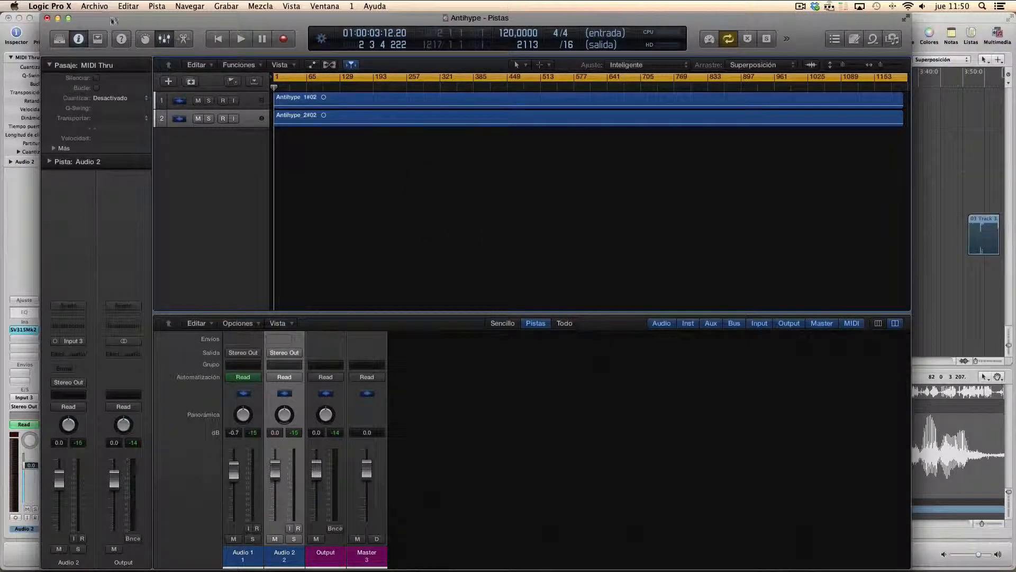
# Open the bounce settings for the project or section and move the dialog clear of the track regions
pyautogui.click(38, 6)
pyautogui.moveTo(109, 9)
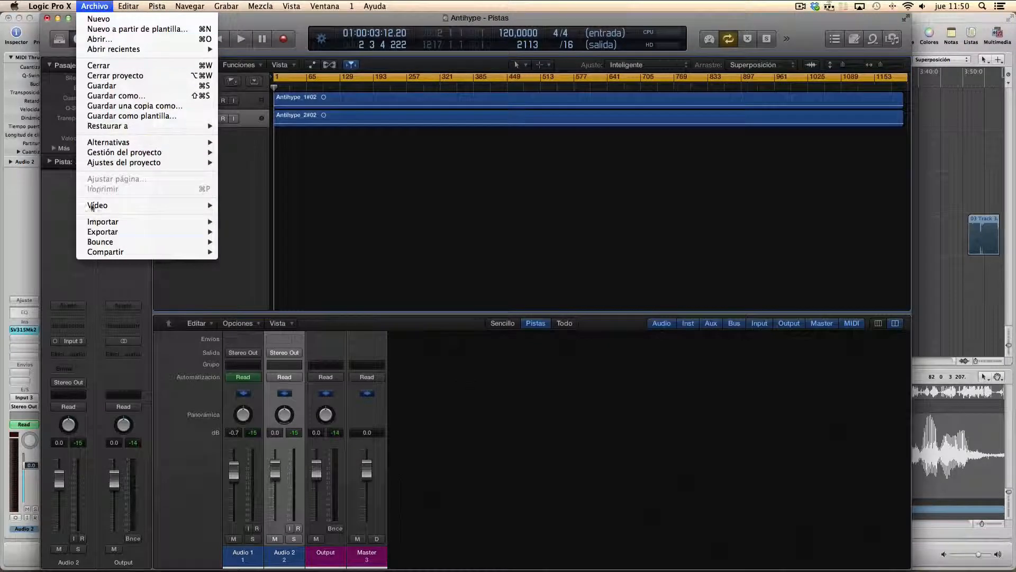
pyautogui.moveTo(95, 247)
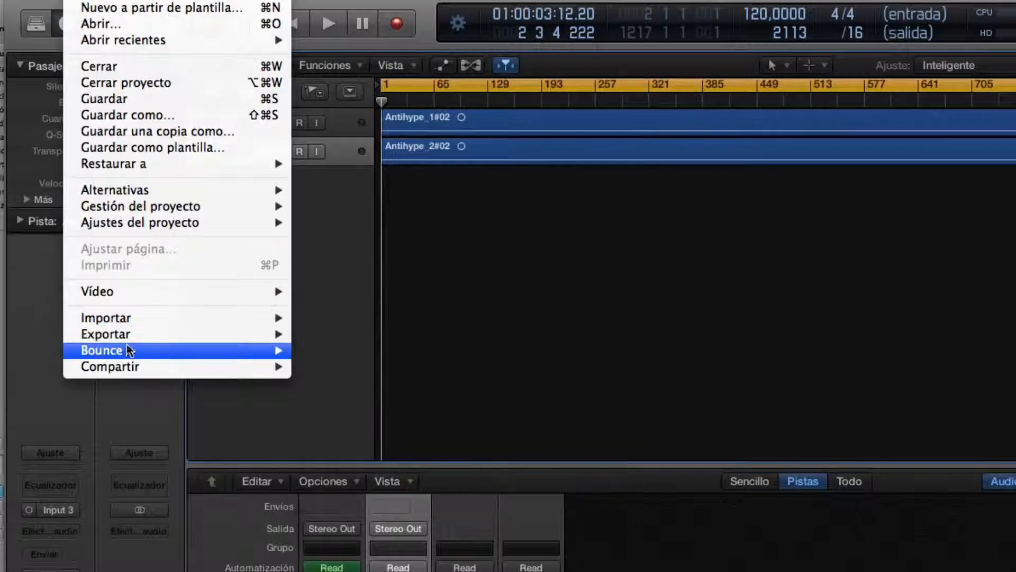
pyautogui.moveTo(126, 345)
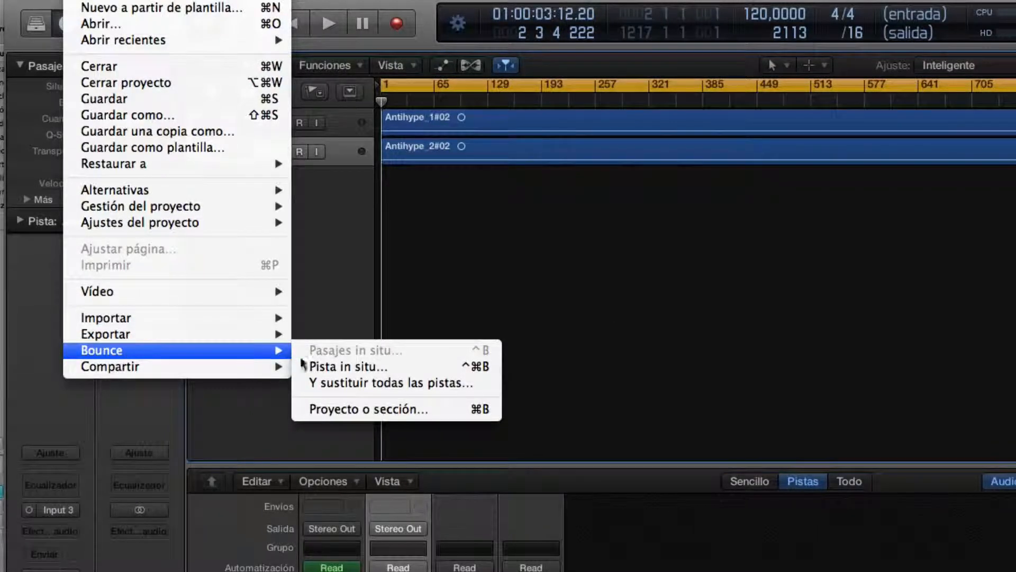
pyautogui.click(322, 411)
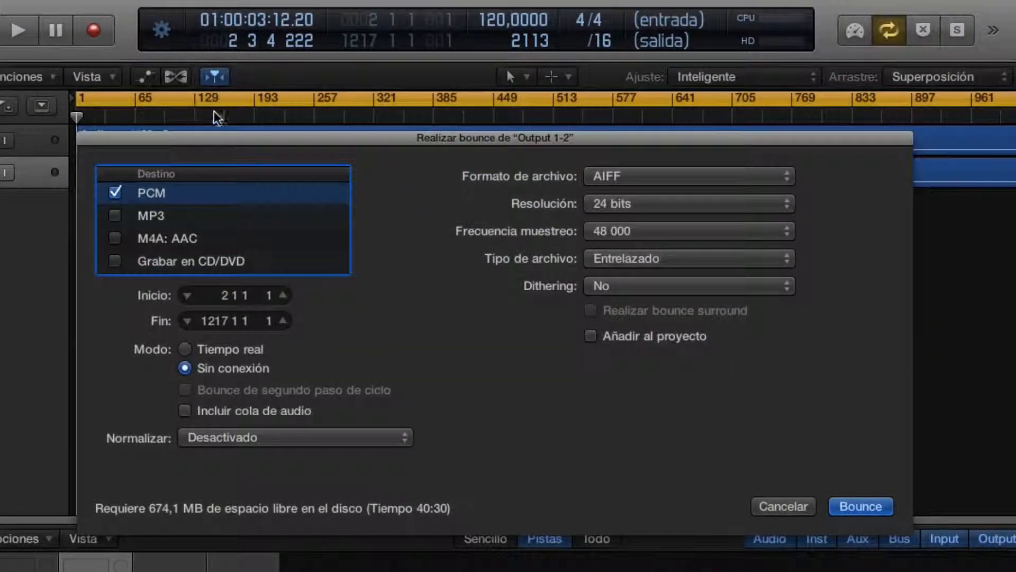
pyautogui.moveTo(205, 137); pyautogui.dragTo(176, 168)
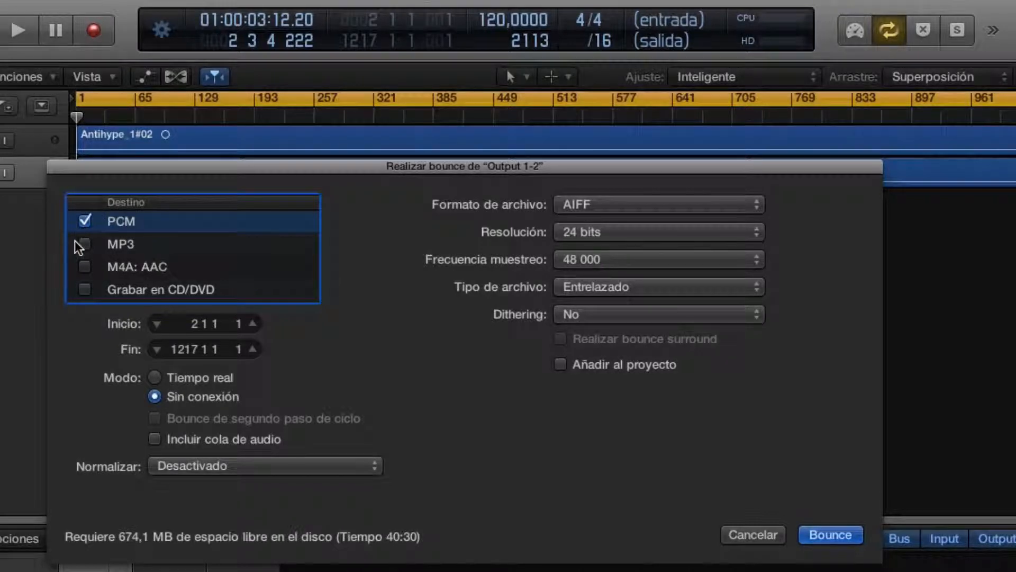
# Choose MP3 instead of PCM as the bounce destination and keep the stereo bit rate at 160 kbps
pyautogui.click(86, 221)
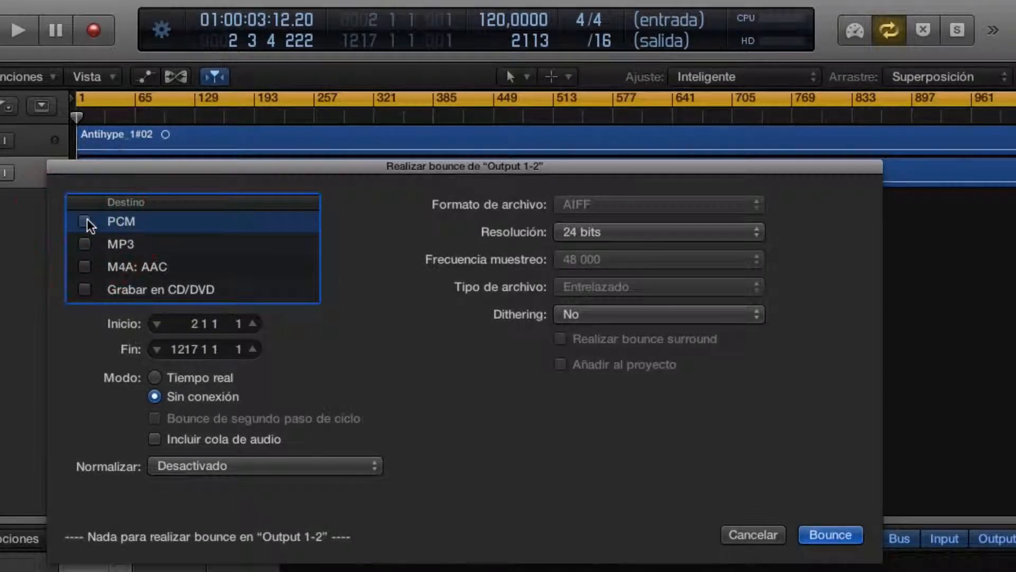
pyautogui.click(85, 244)
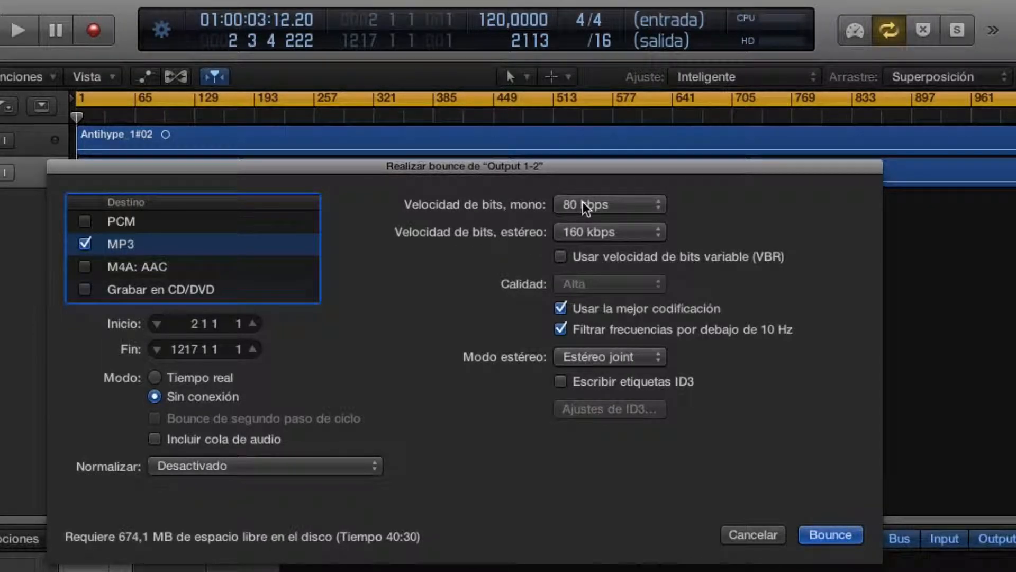
pyautogui.click(580, 236)
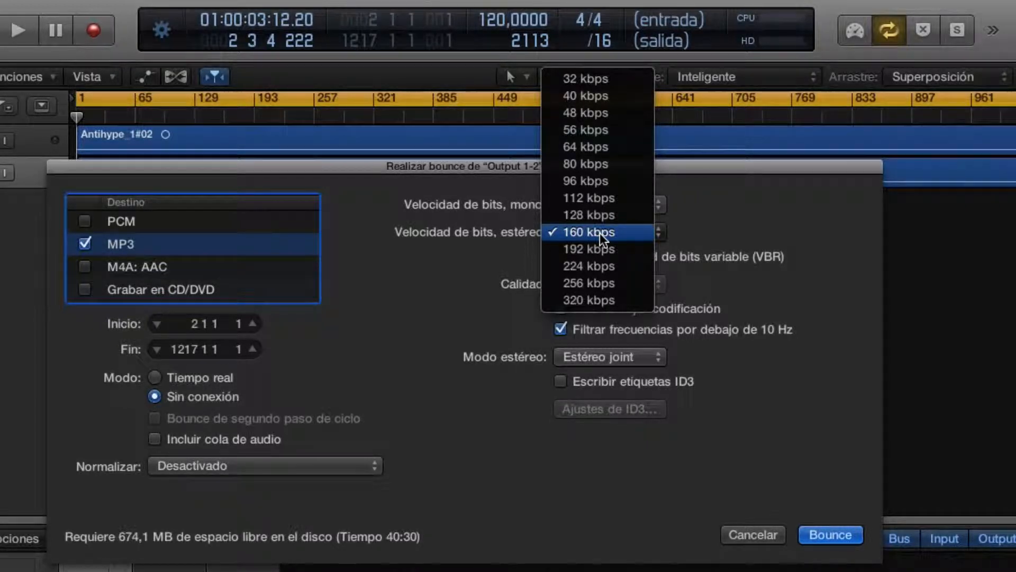
pyautogui.click(600, 233)
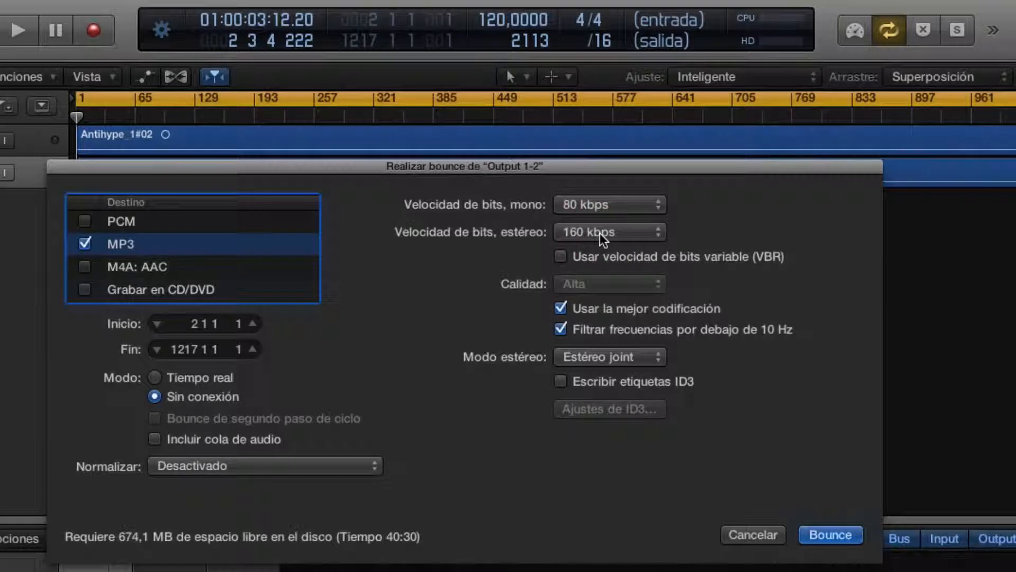
pyautogui.click(600, 235)
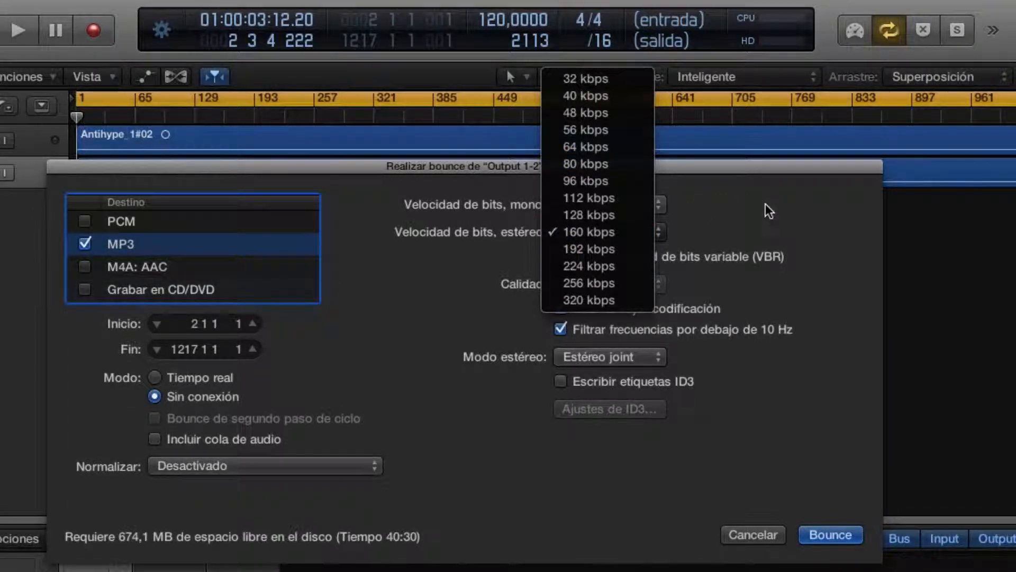
pyautogui.click(752, 207)
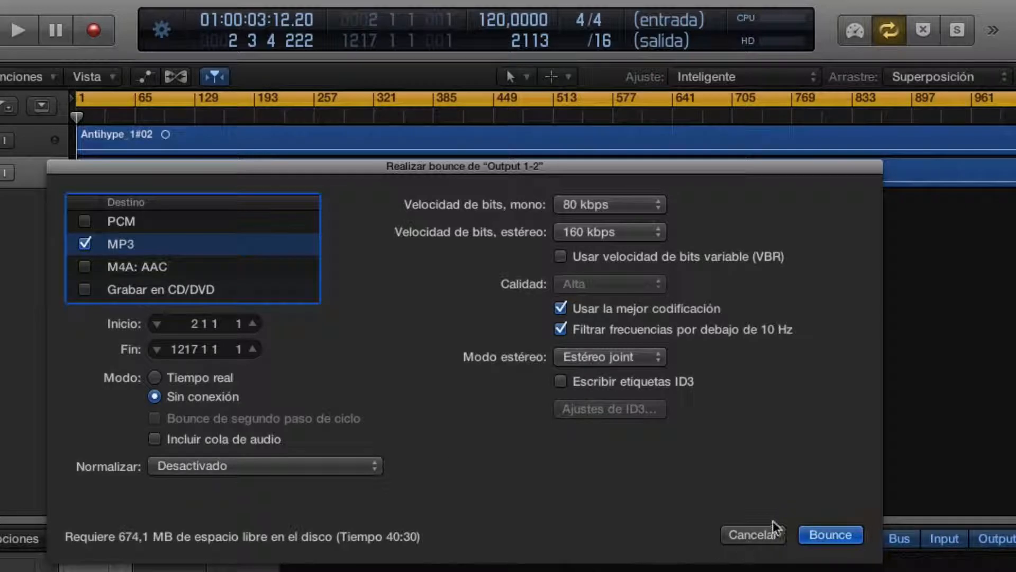
# Bounce the recording into the Bounces folder as "Antihype test de tutorial" and move the progress window to the empty track area
pyautogui.click(808, 532)
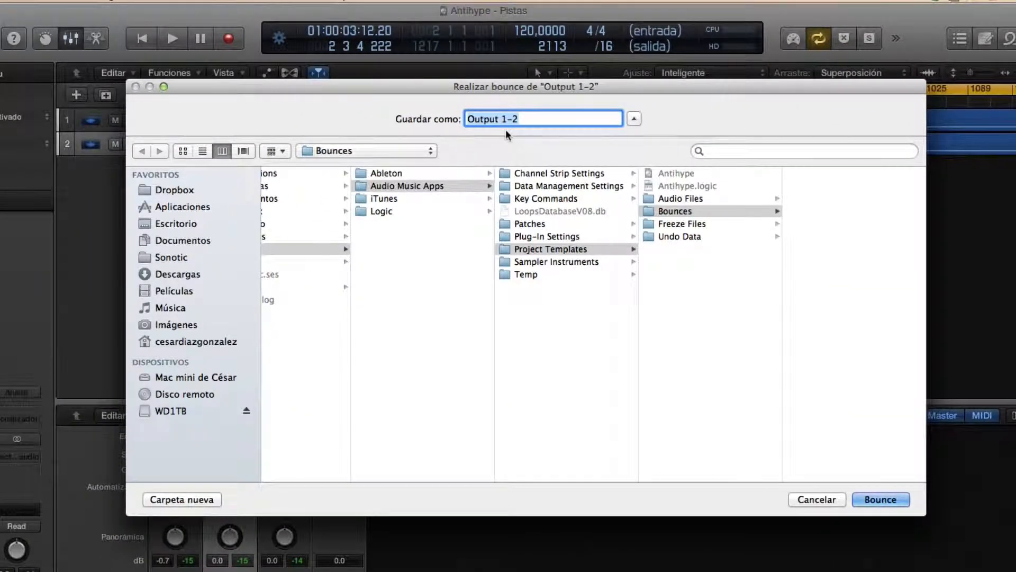
pyautogui.write('Antihype ')
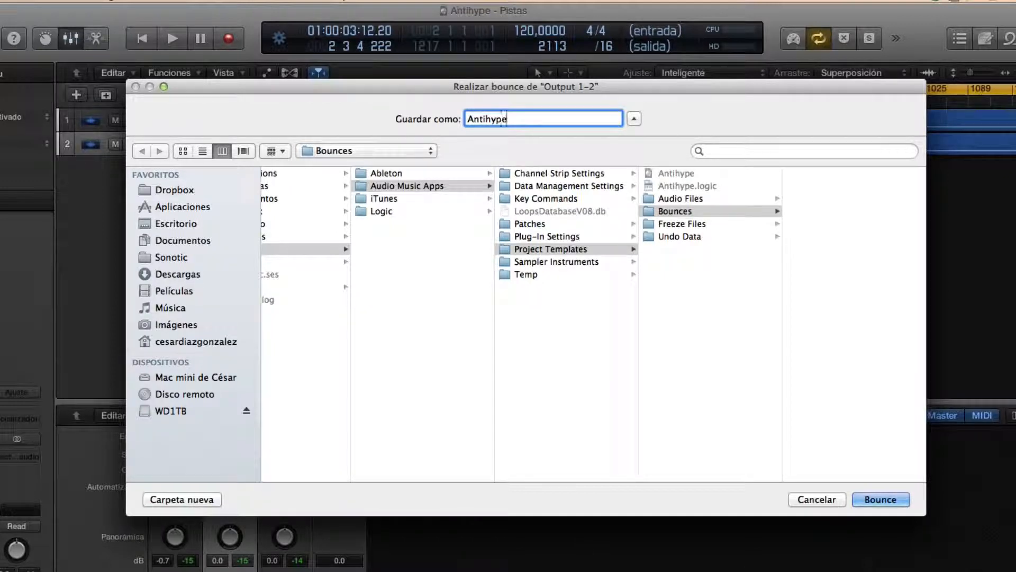
pyautogui.write('test')
pyautogui.write(' de p')
pyautogui.press('BackSpace')
pyautogui.press('BackSpace')
pyautogui.write('tutorial 1')
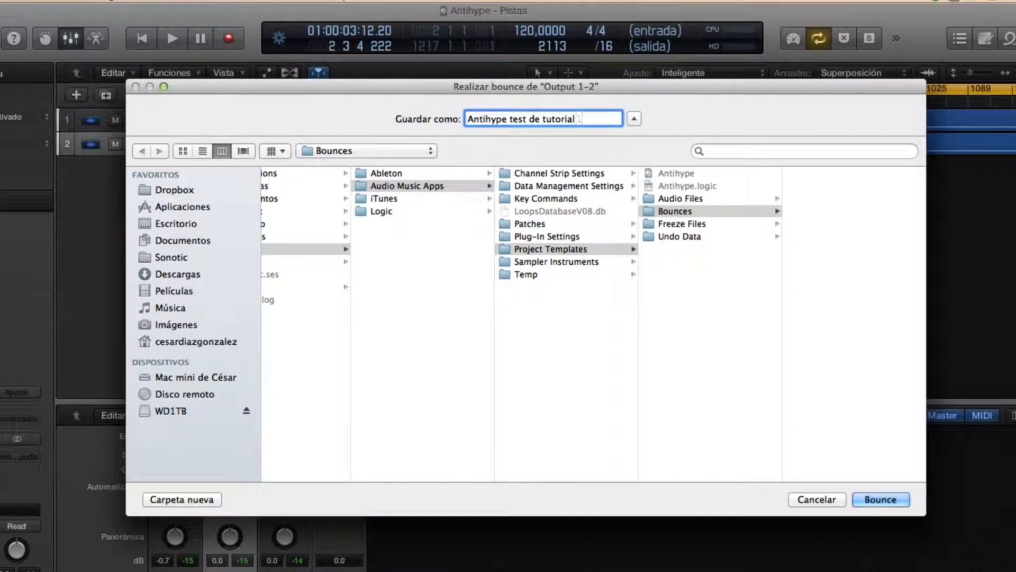
pyautogui.press('Return')
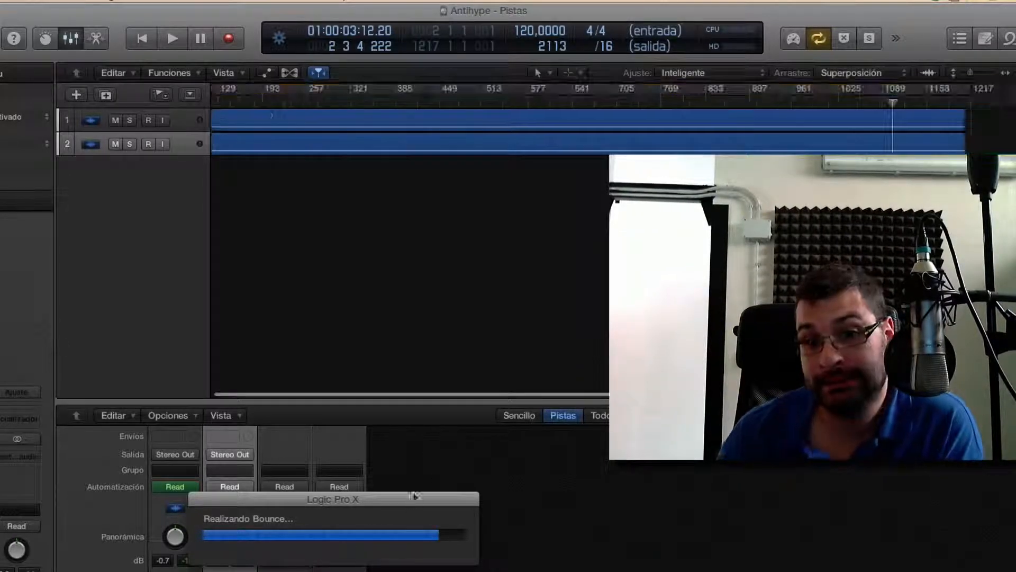
pyautogui.moveTo(408, 503); pyautogui.dragTo(523, 241)
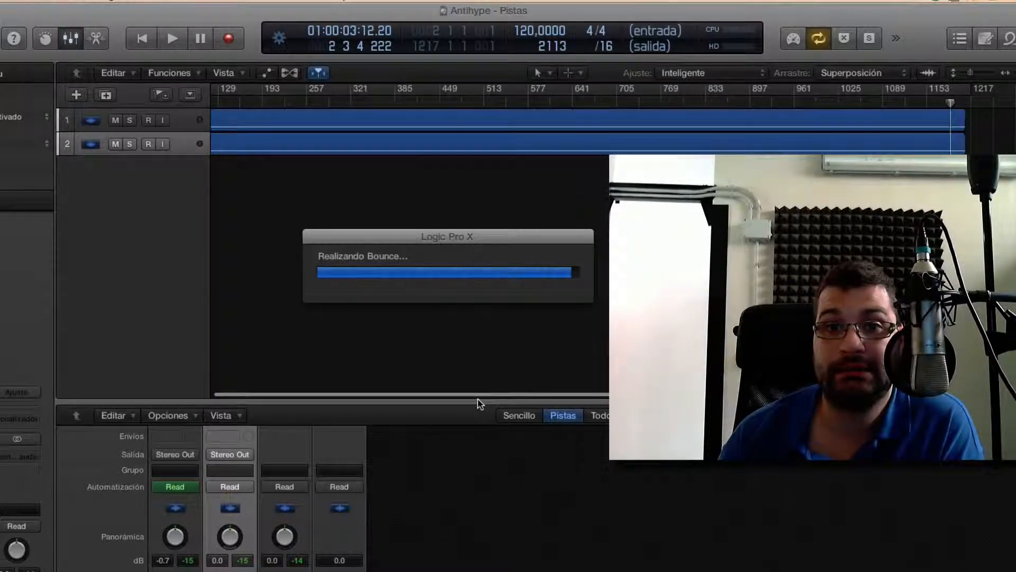